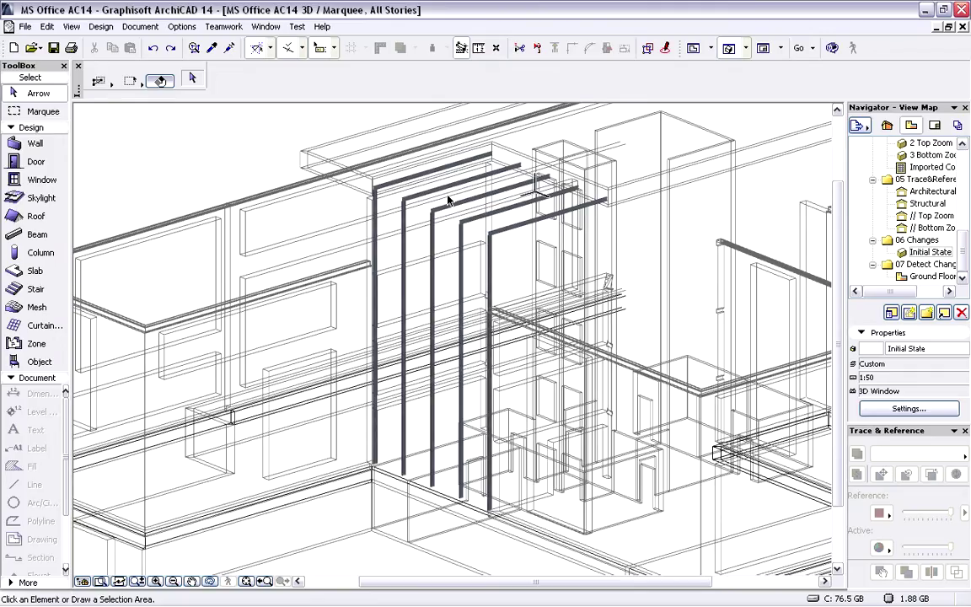
Delete one of the steel beam frames in ArchiCAD.
scroll(449, 200, up, 5)
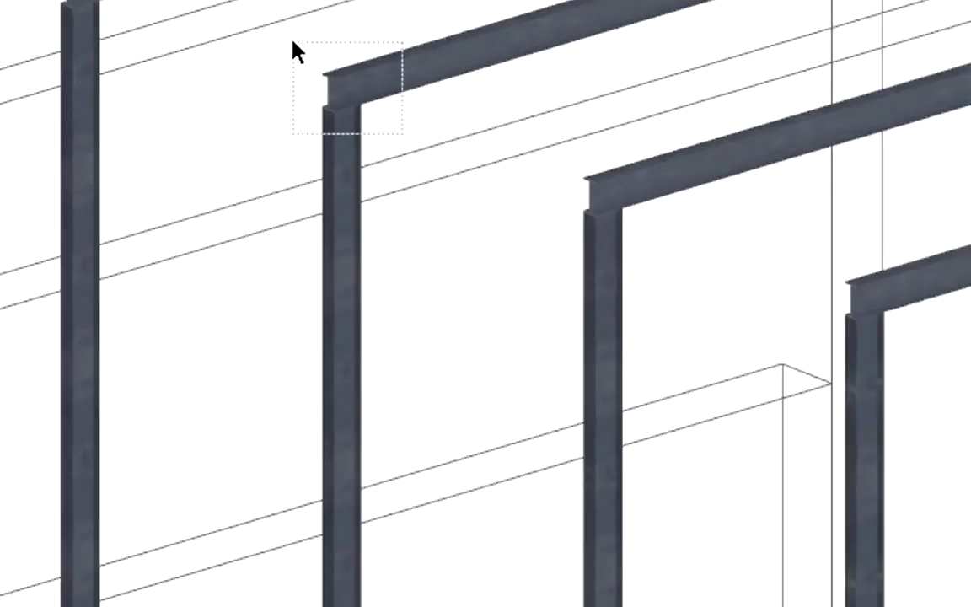
click(295, 42)
right_click(295, 42)
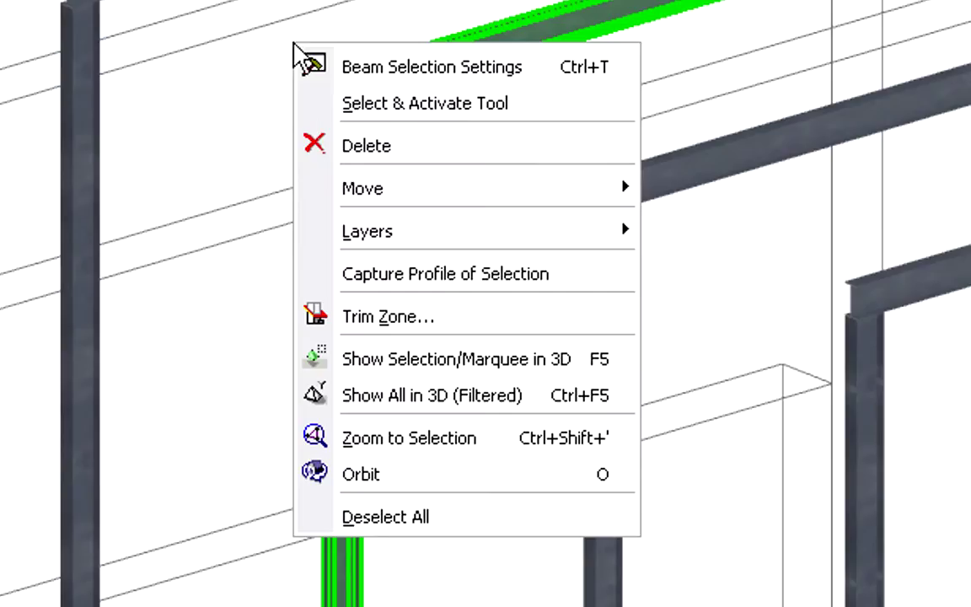
click(324, 145)
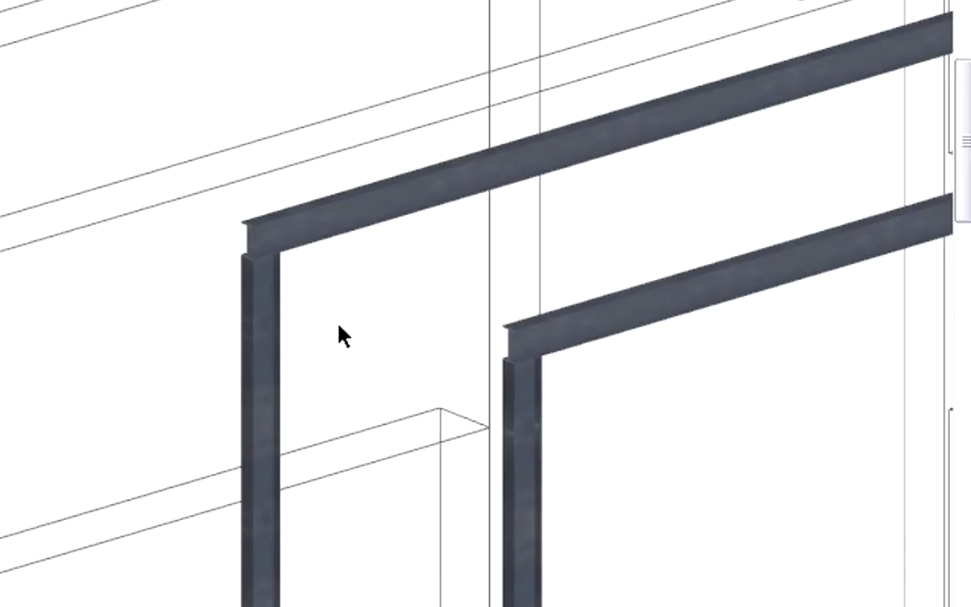
Move the neighbouring frame's column and top beam a distance of 1500.
drag(340, 326, 208, 205)
right_click(205, 205)
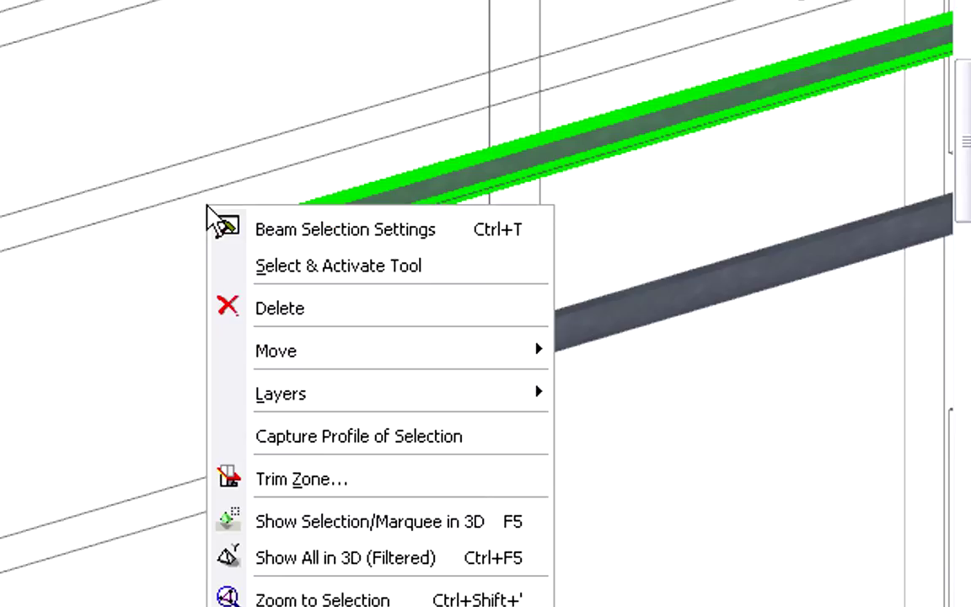
mouse_move(299, 353)
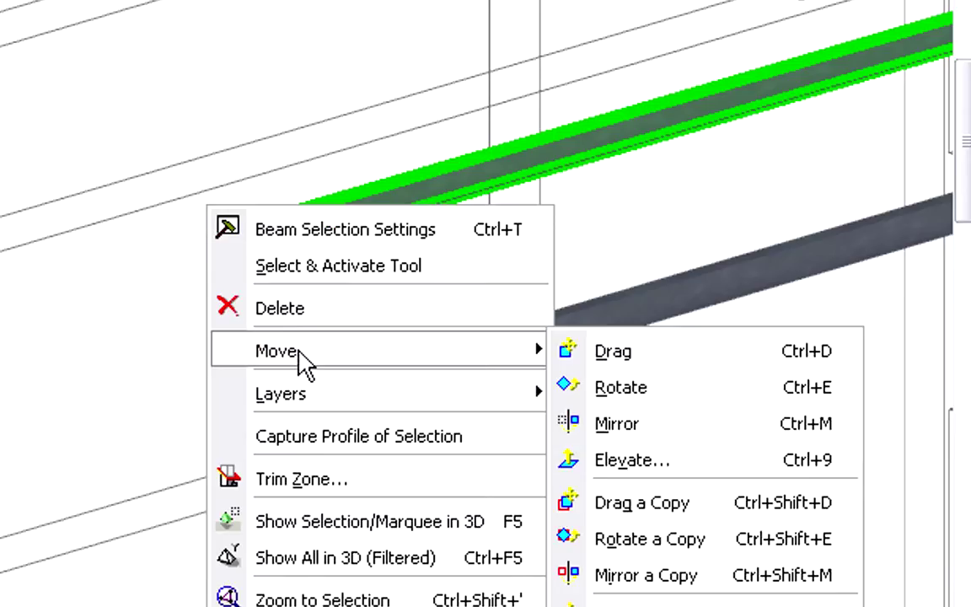
click(625, 354)
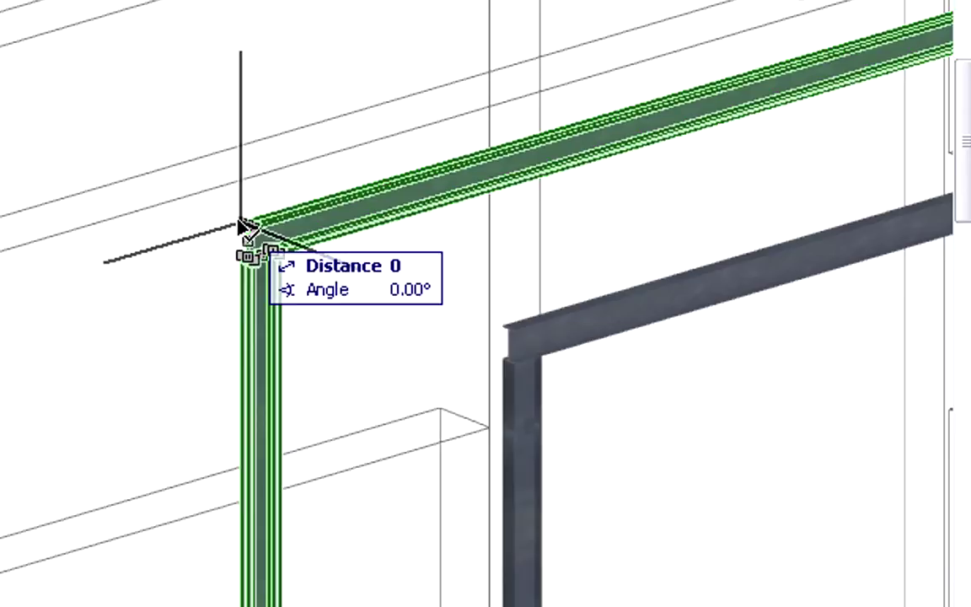
key(Tab)
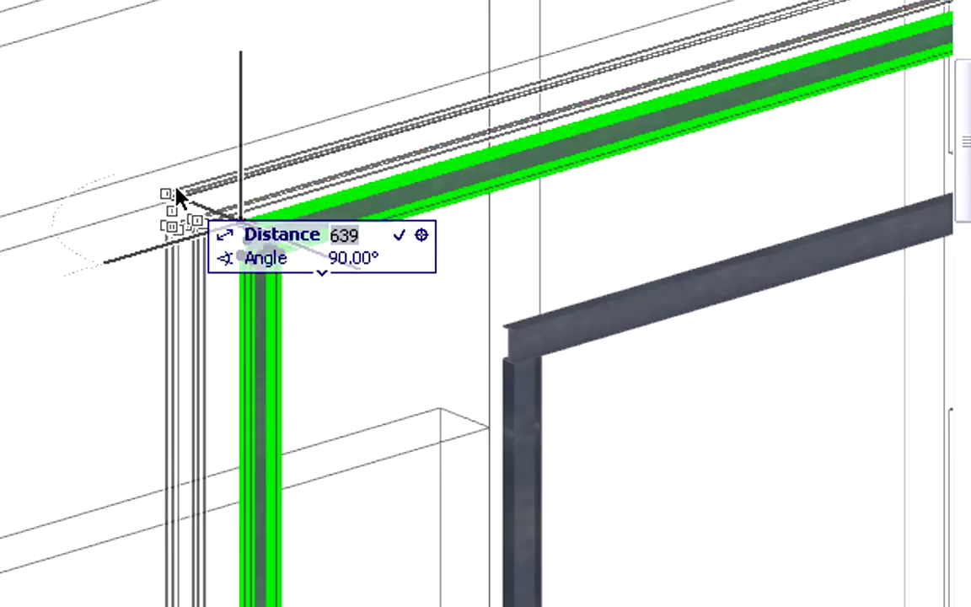
text(1500)
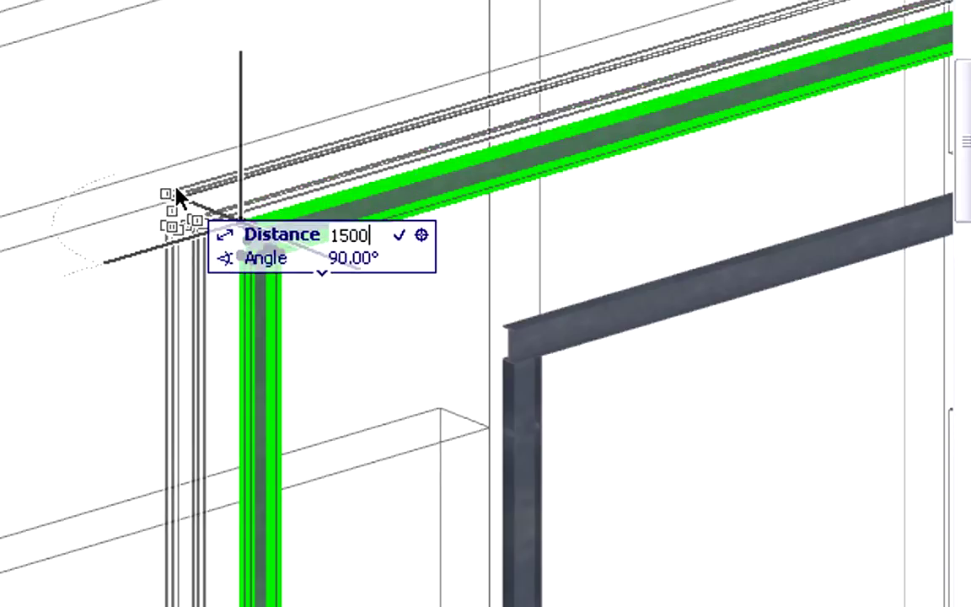
key(Return)
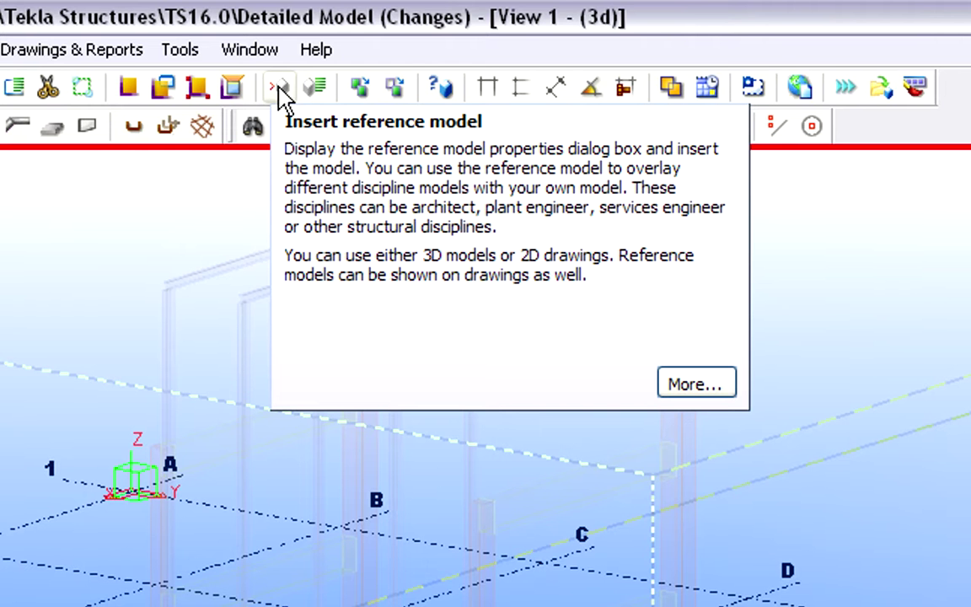
Choose architectmodel_version_02.ifczip as the reference model file to insert.
click(281, 88)
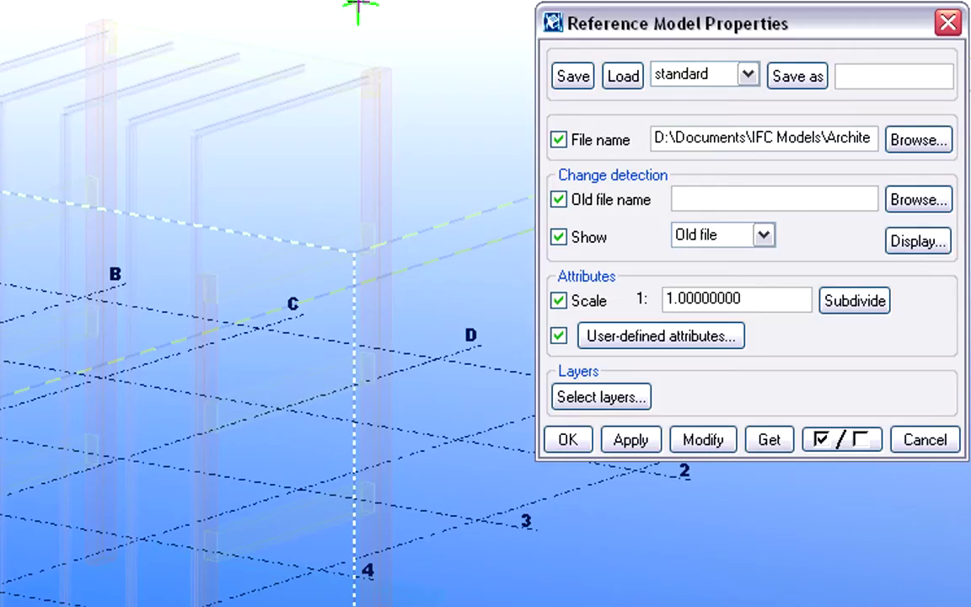
click(915, 143)
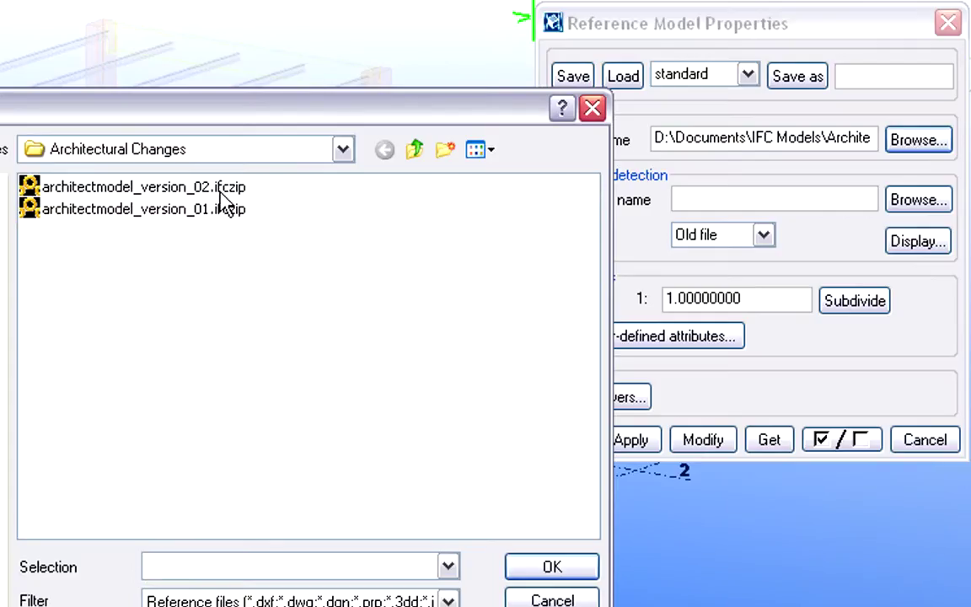
click(221, 191)
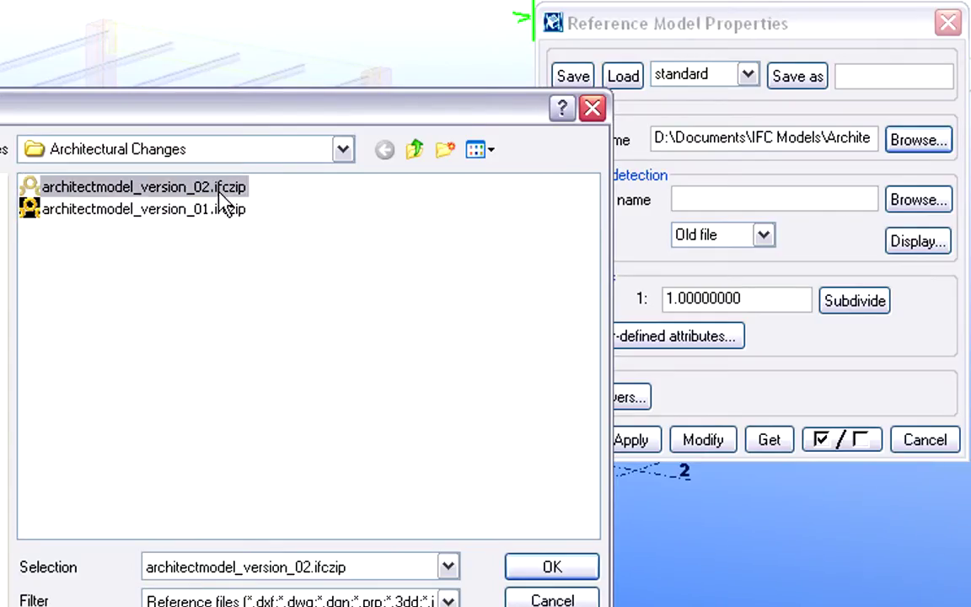
click(552, 567)
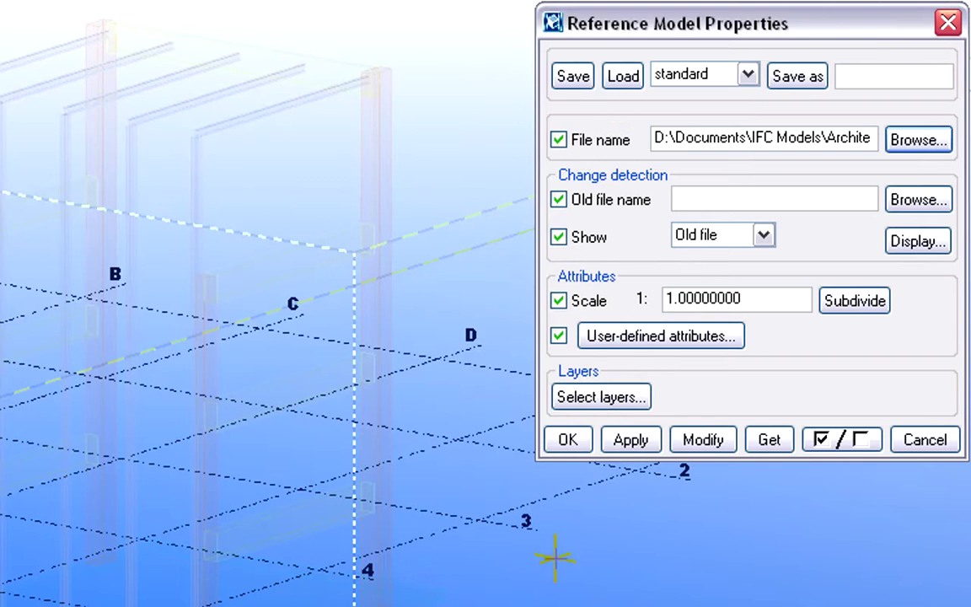
Place the reference model, set architectmodel_version_01.ifczip as the old file, and display it.
click(630, 440)
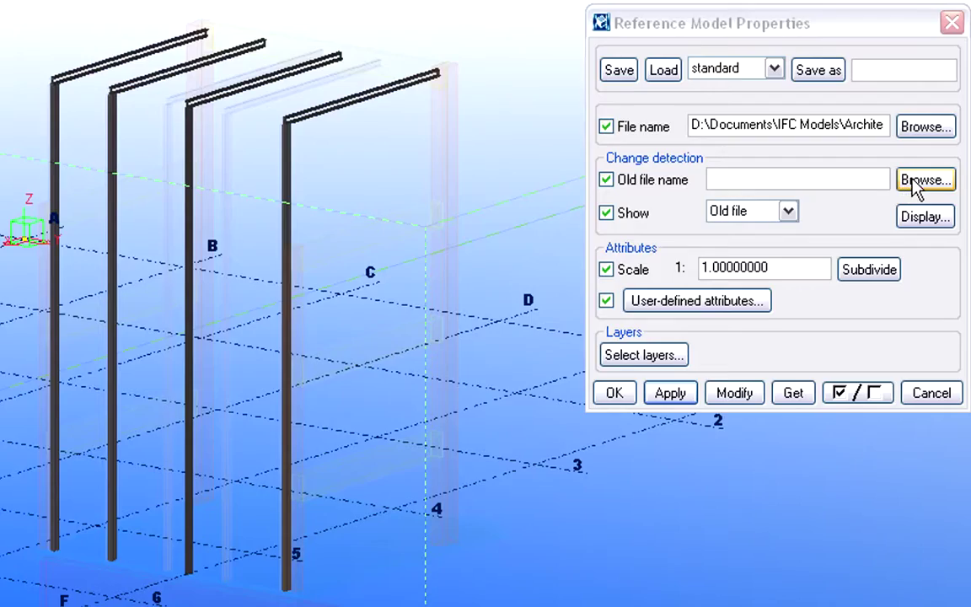
click(917, 182)
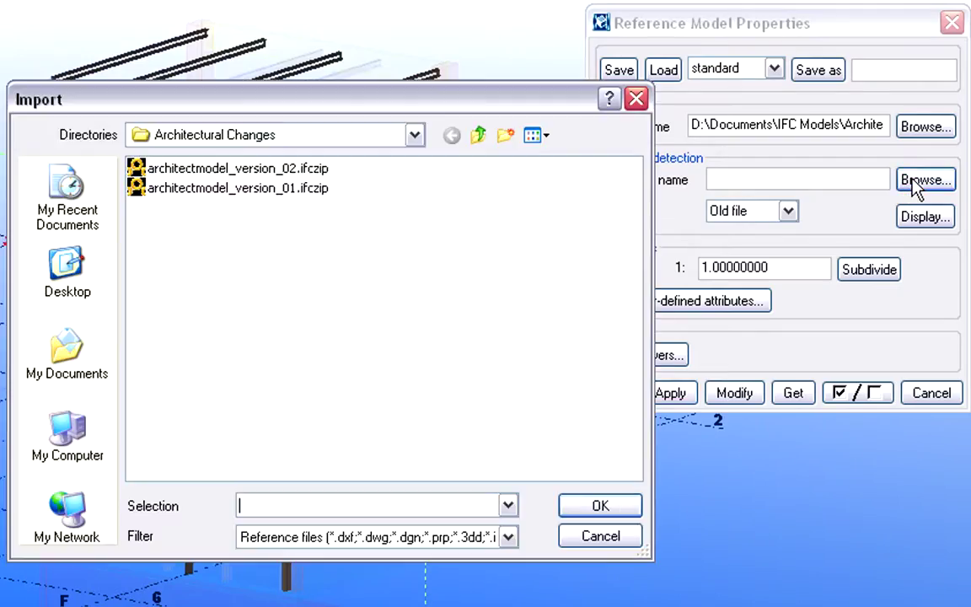
click(261, 191)
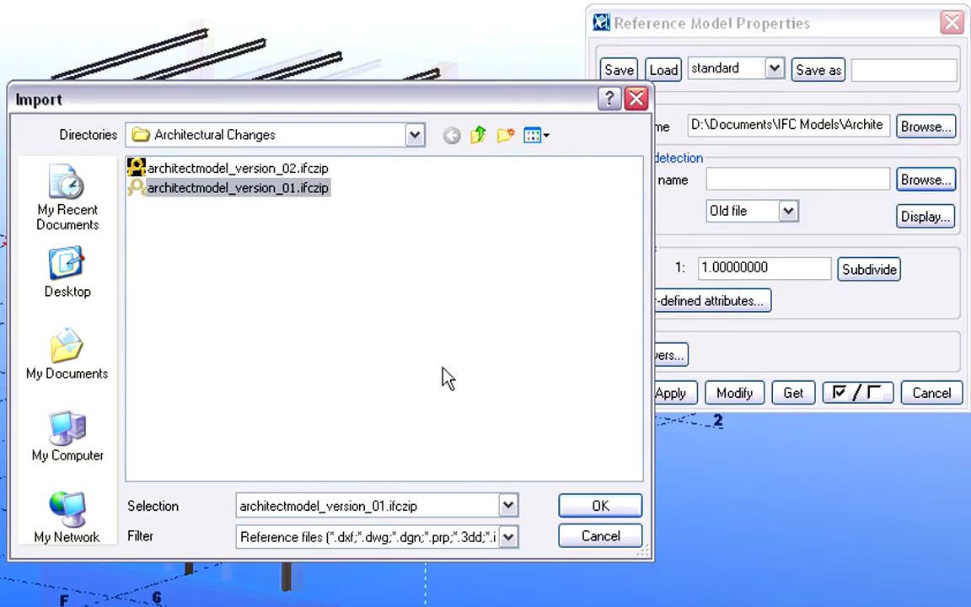
click(600, 506)
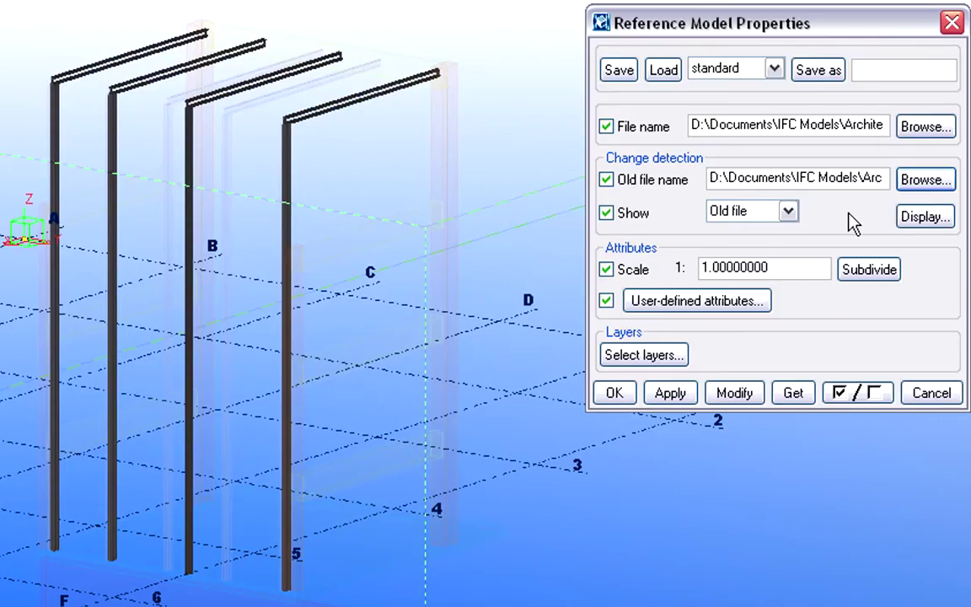
click(928, 217)
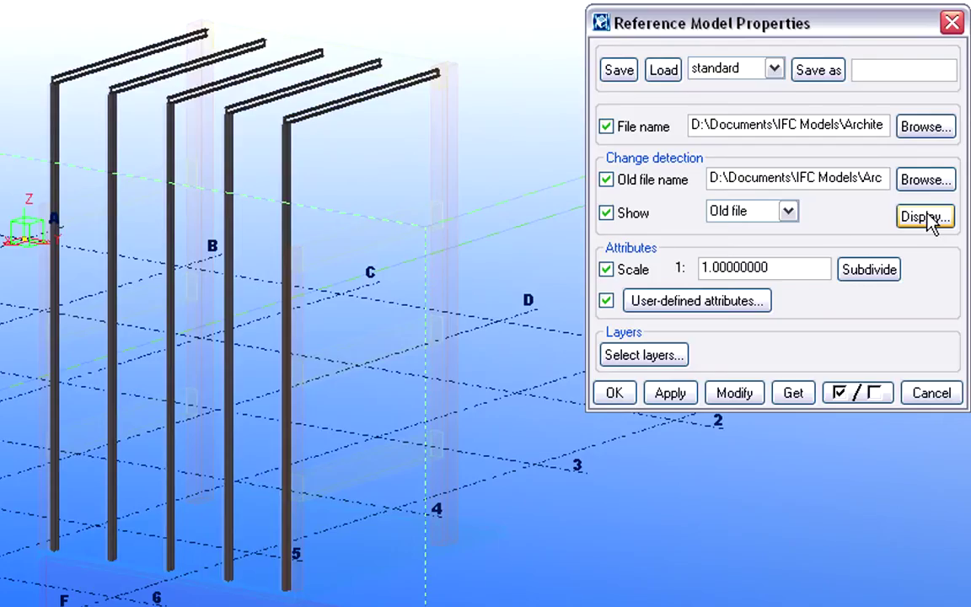
click(788, 213)
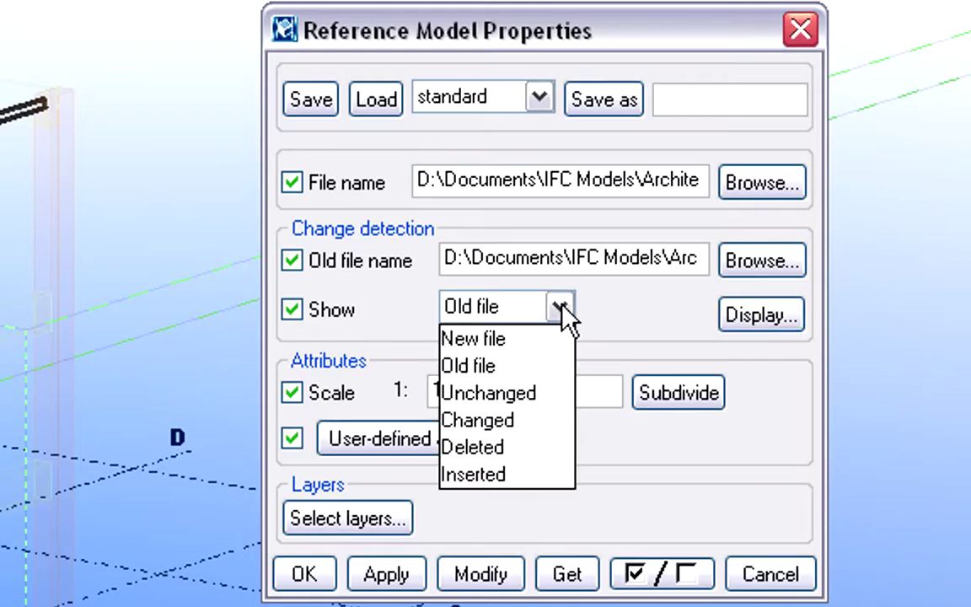
Display the deleted objects, then the changed objects, then switch Show to the New file.
click(560, 452)
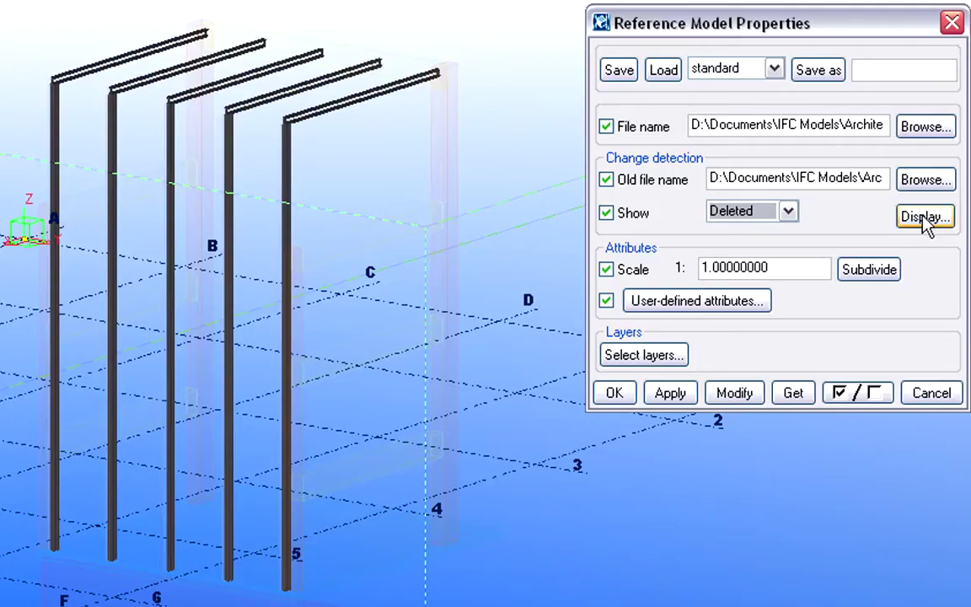
click(925, 218)
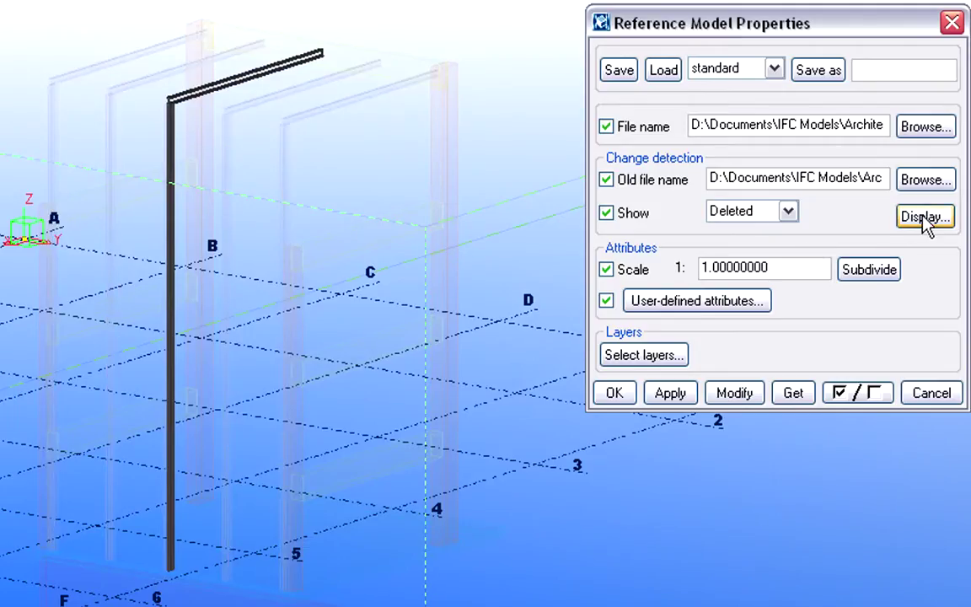
click(787, 212)
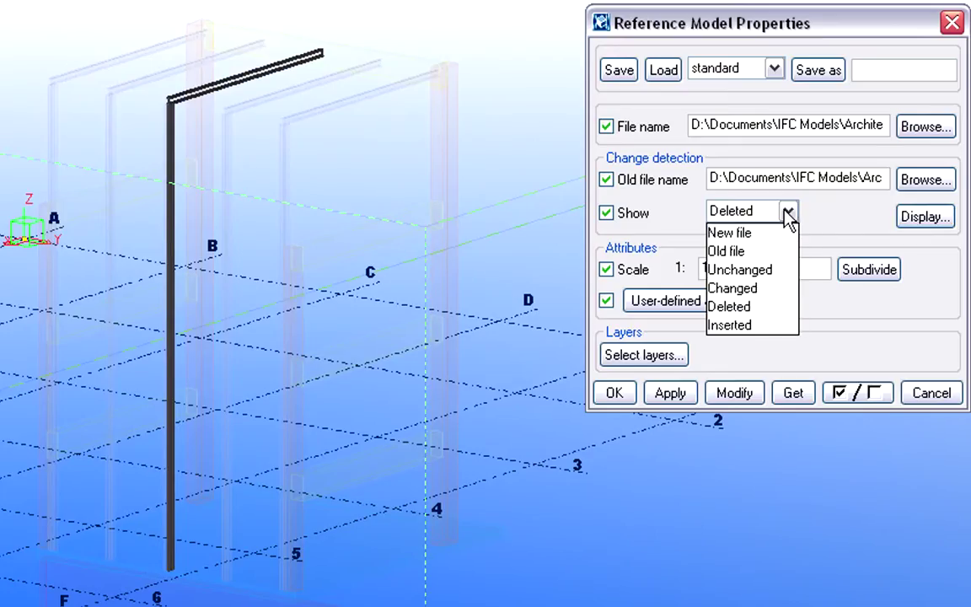
click(780, 290)
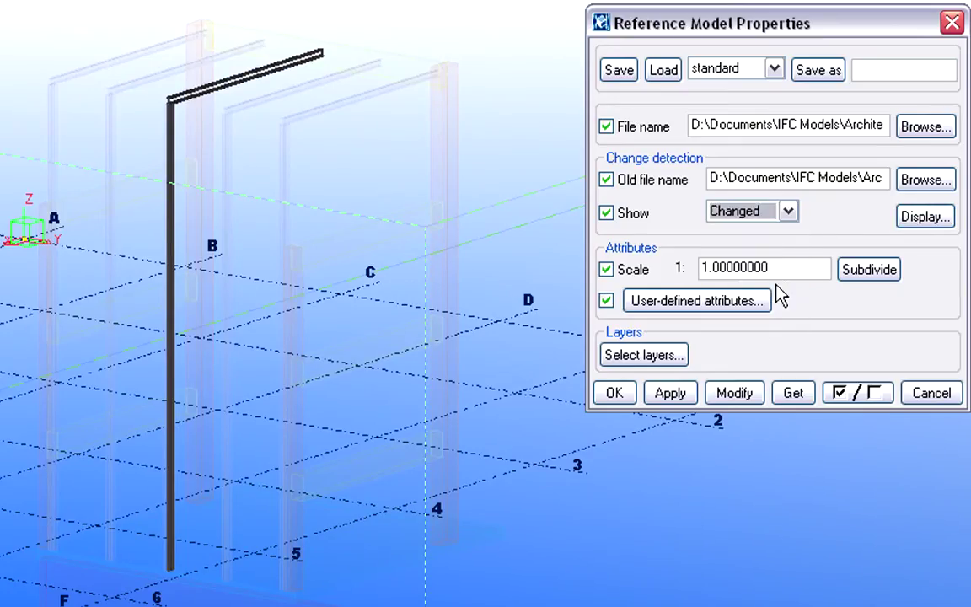
click(920, 217)
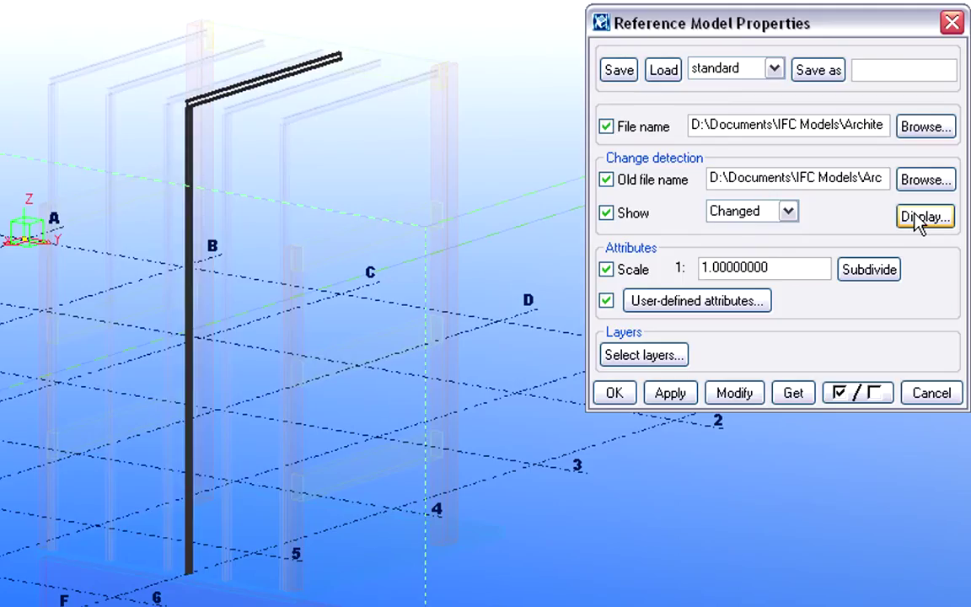
click(789, 212)
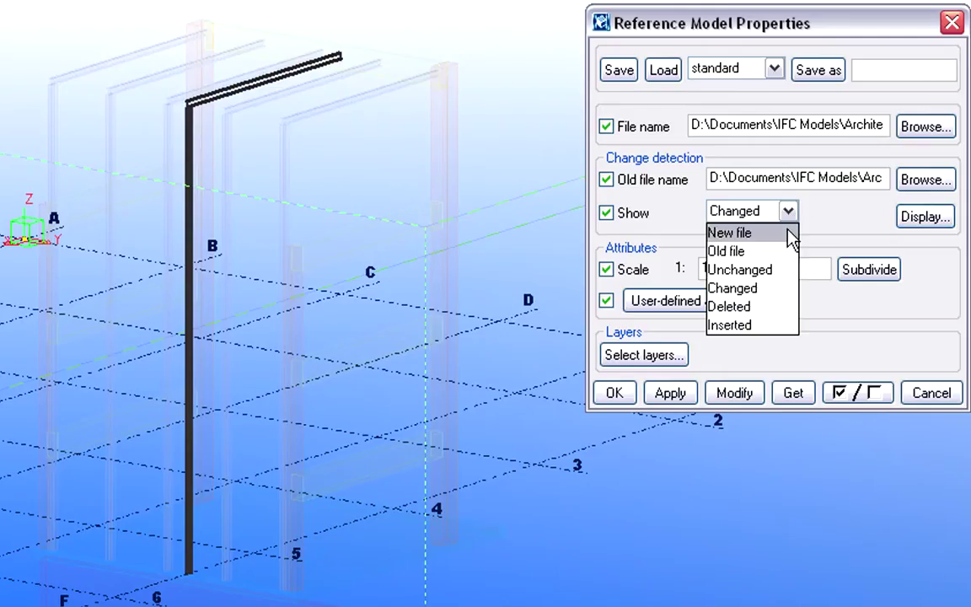
click(730, 231)
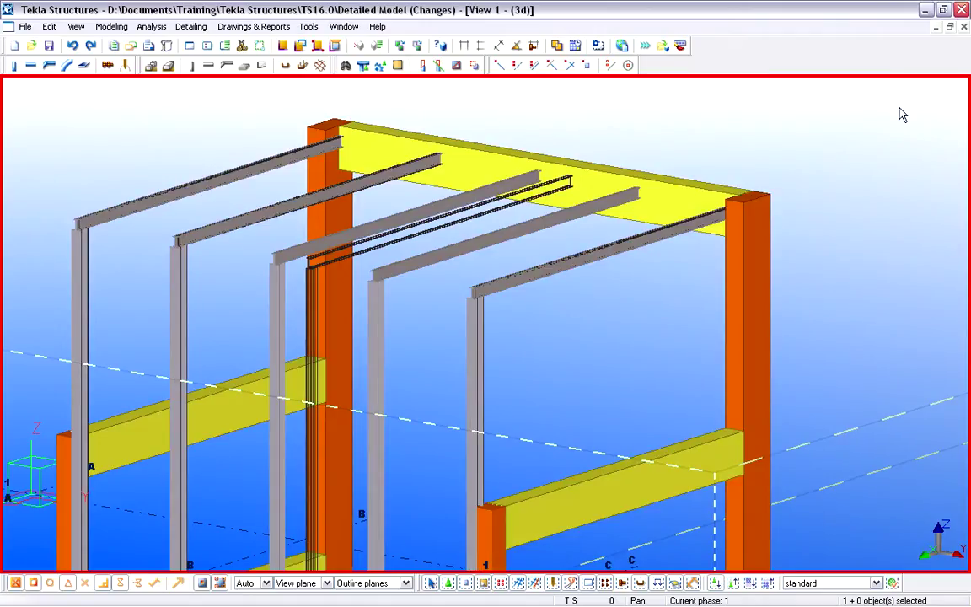
Delete a grey top beam from one of the portal frames.
key(Escape)
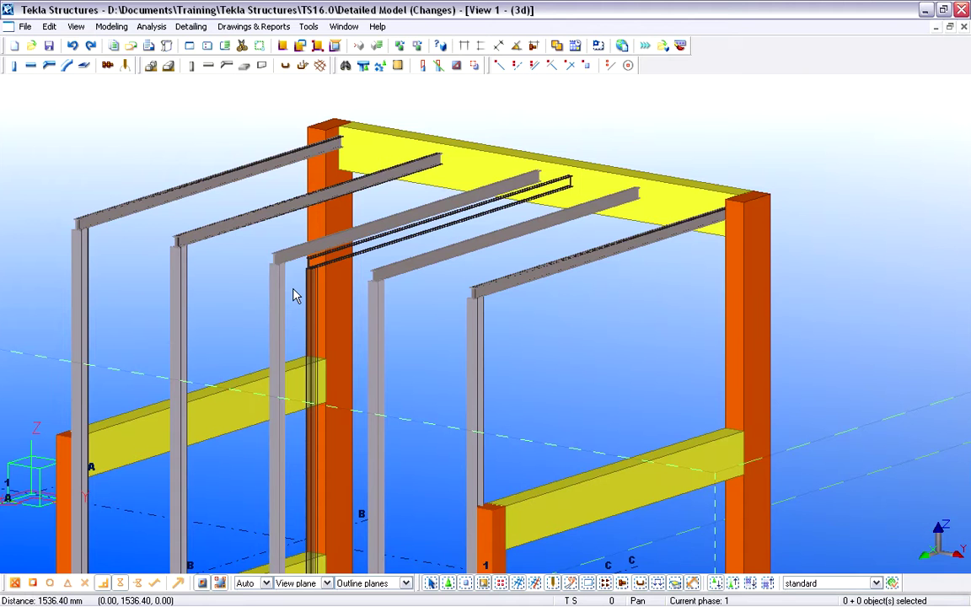
click(262, 247)
right_click(267, 268)
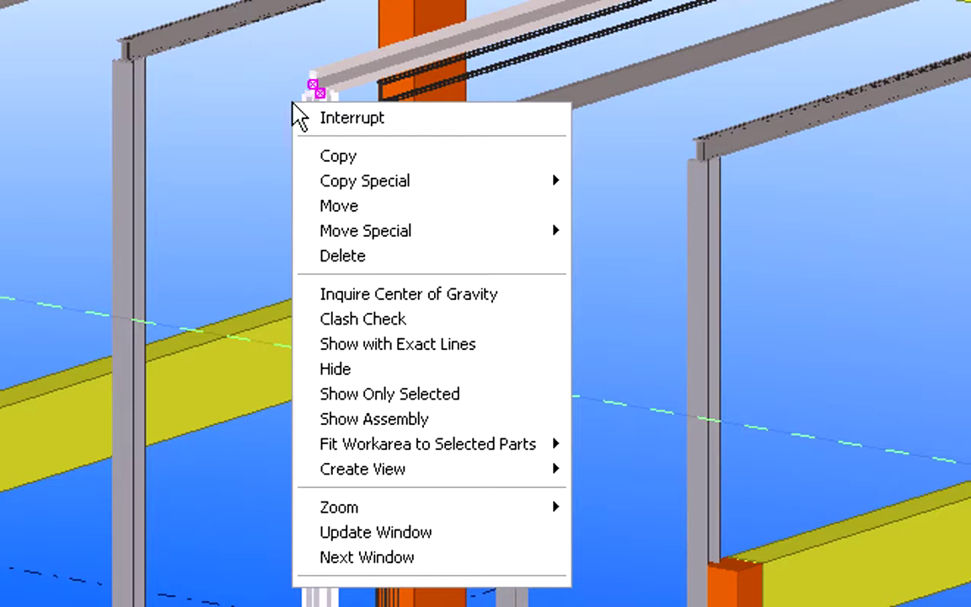
click(324, 257)
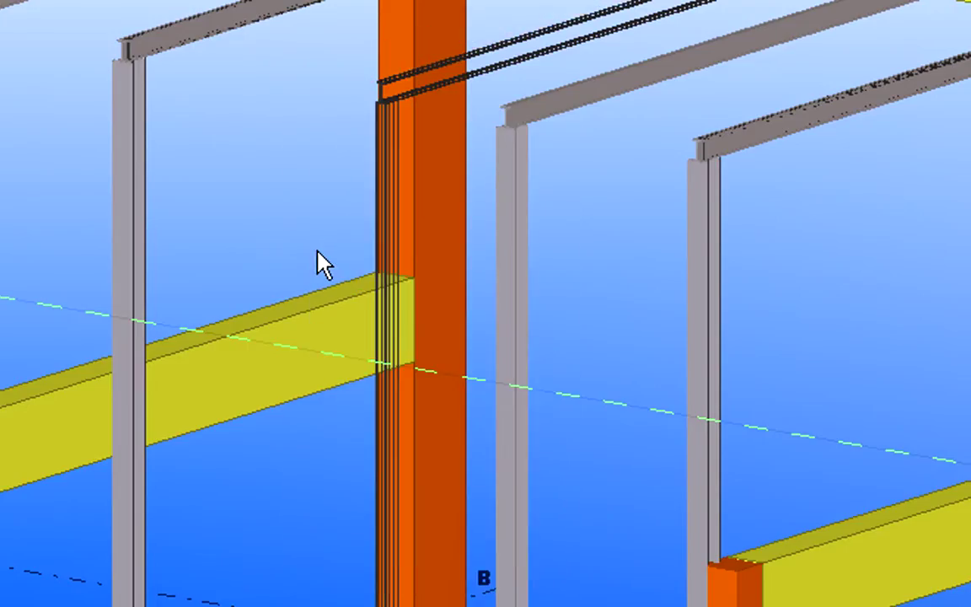
Shift the grey column and its beam -1500 in Y, then open Beam Properties.
click(488, 99)
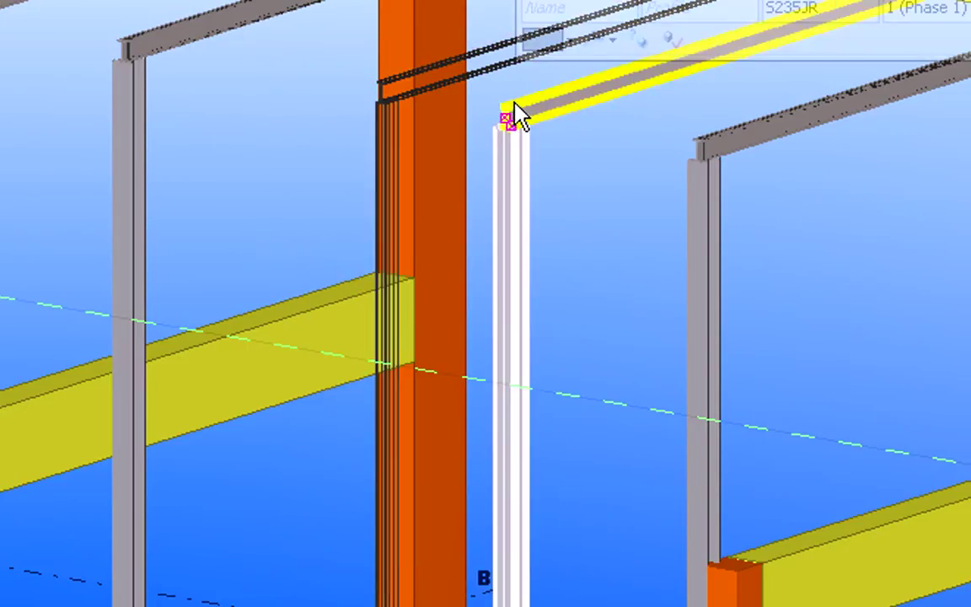
right_click(520, 117)
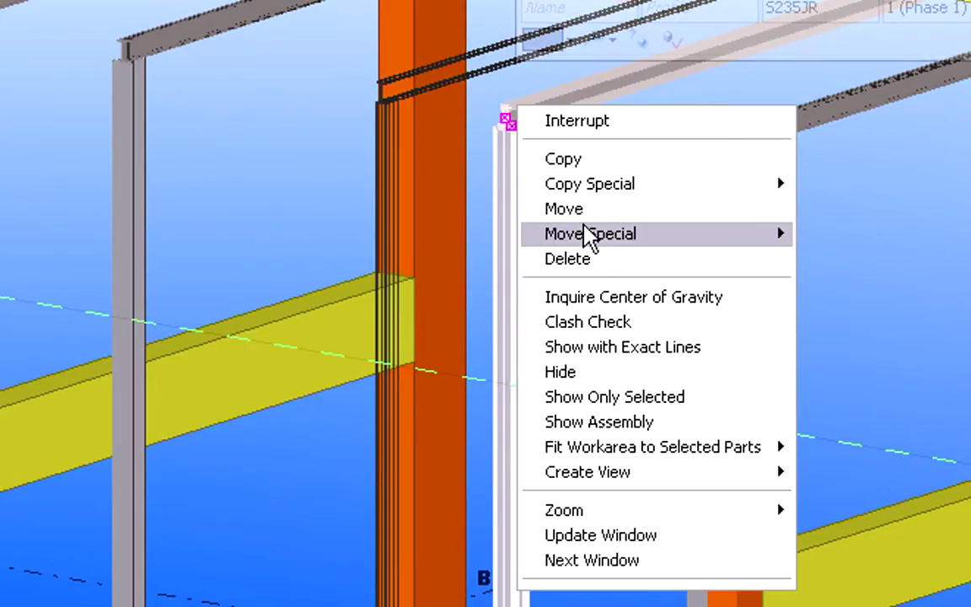
mouse_move(590, 238)
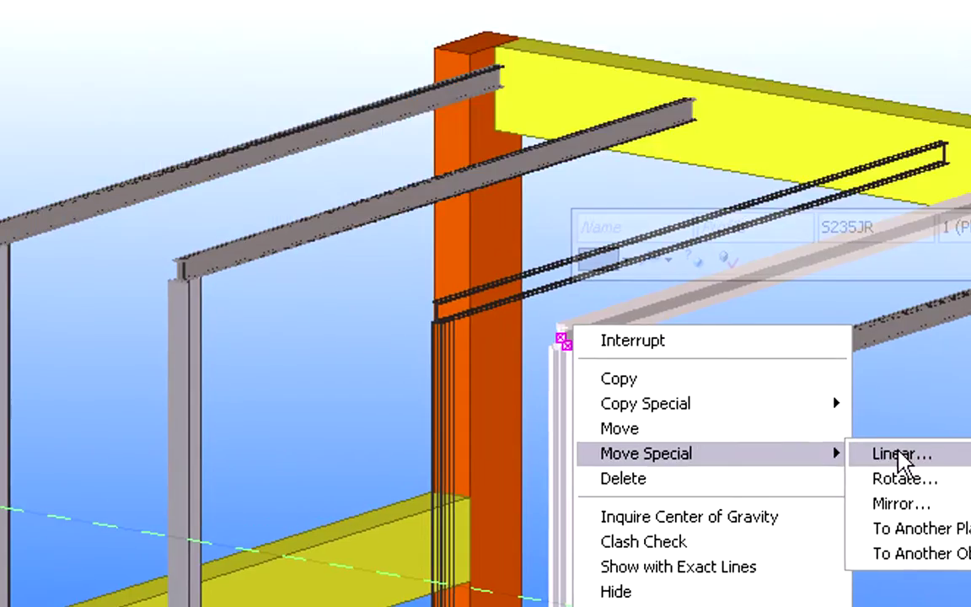
click(835, 233)
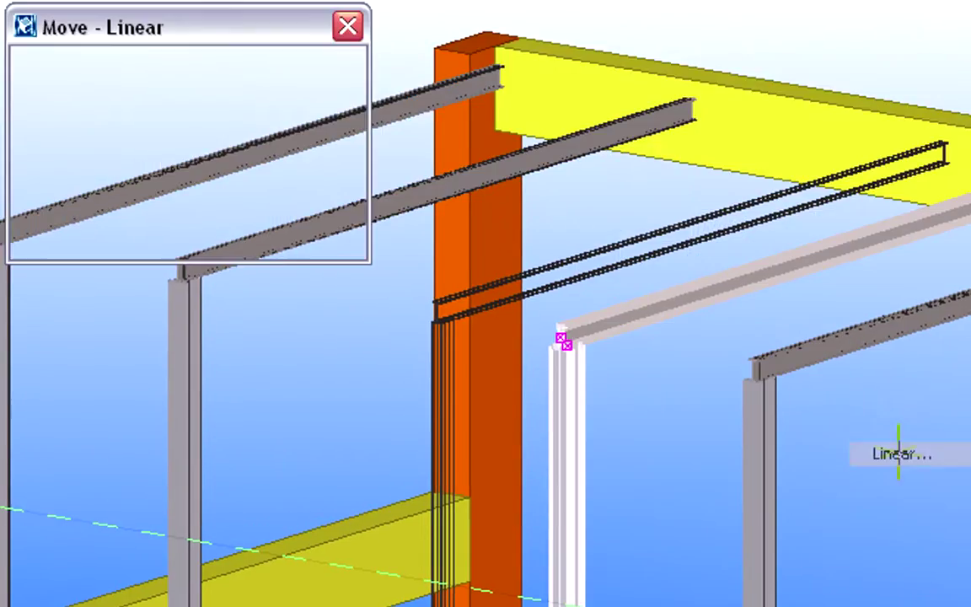
drag(173, 119, 84, 117)
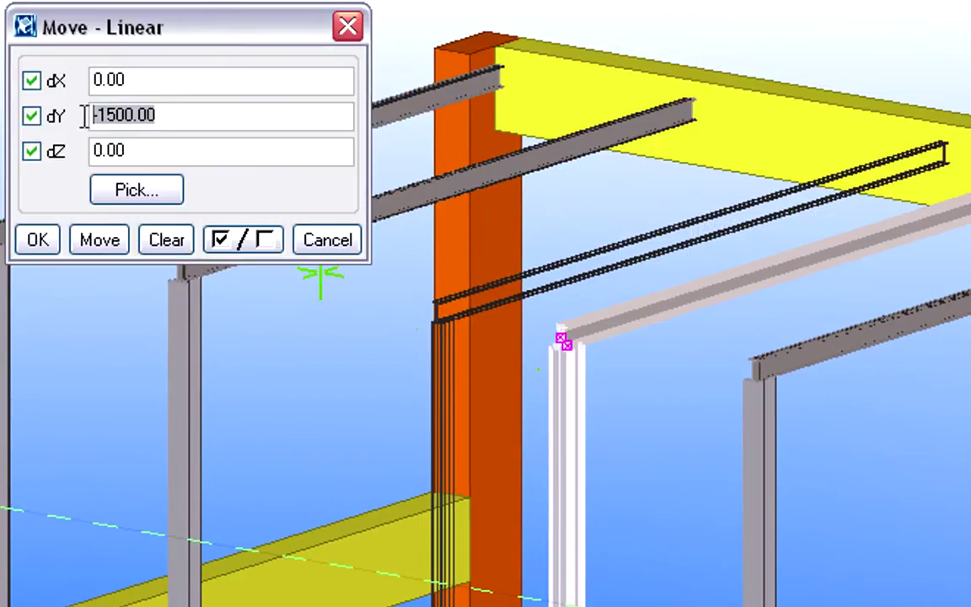
click(93, 241)
click(347, 28)
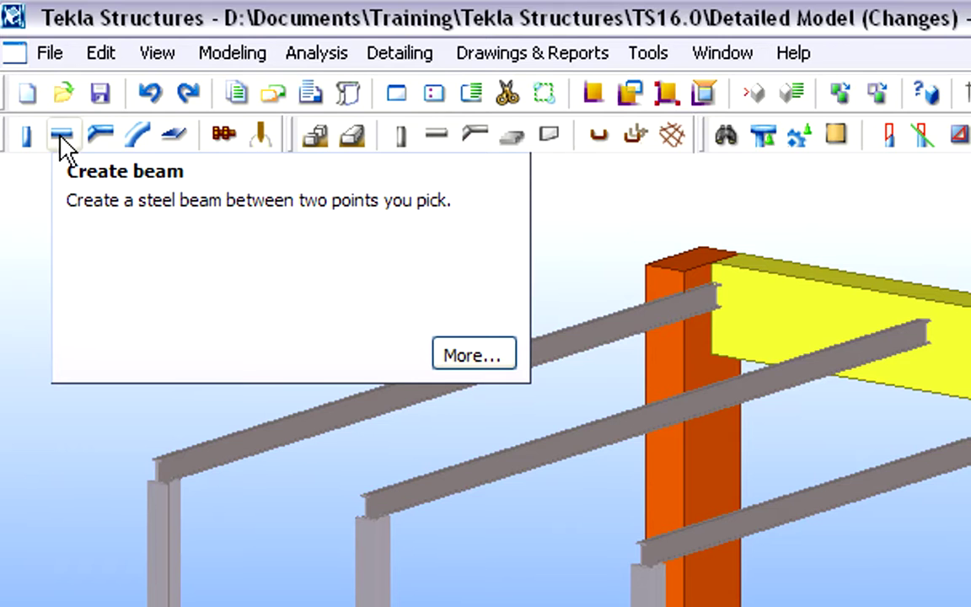
double_click(61, 140)
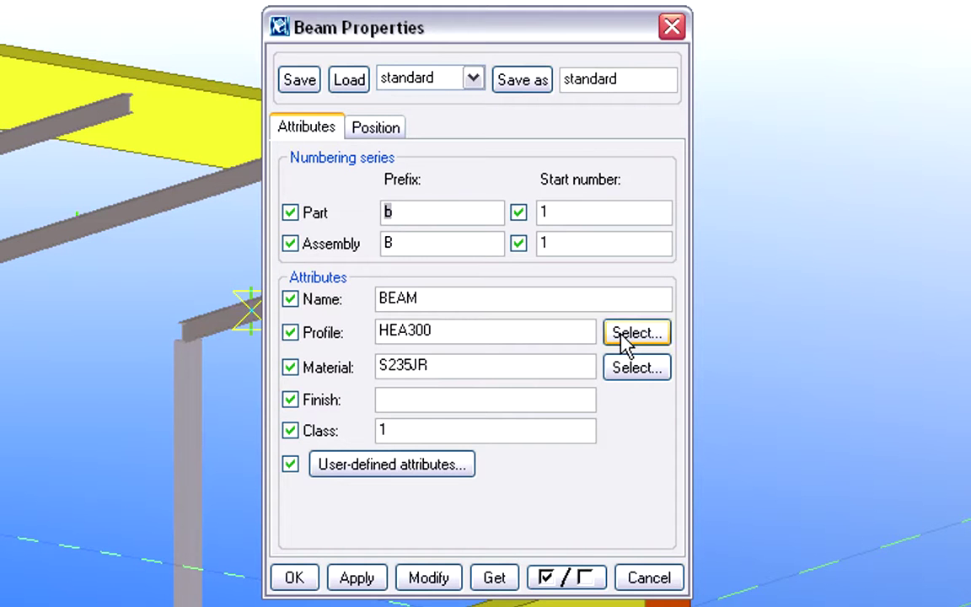
Create an HEA600 beam spanning from the left column top to the right column top.
click(626, 337)
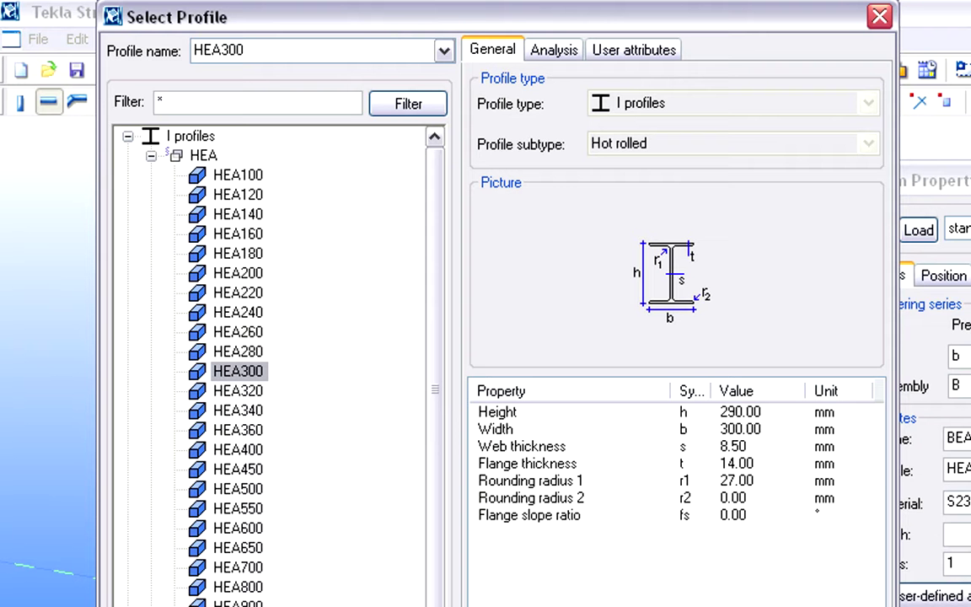
click(239, 529)
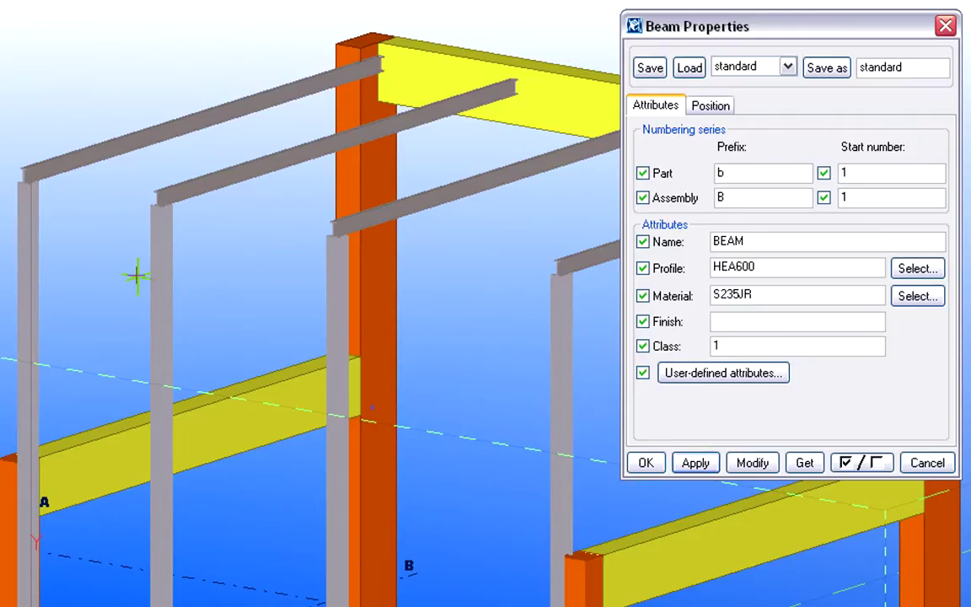
click(22, 168)
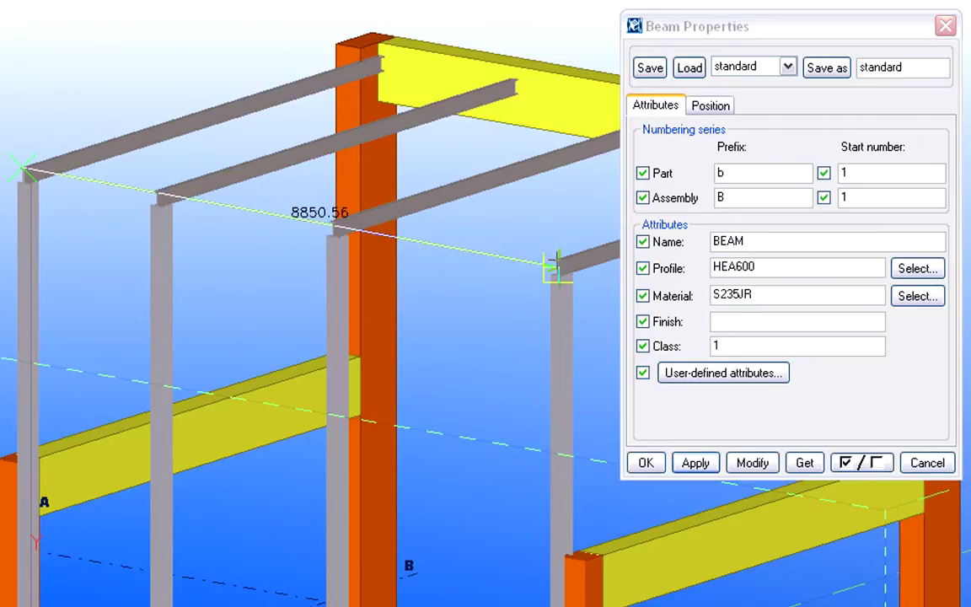
click(553, 257)
click(946, 26)
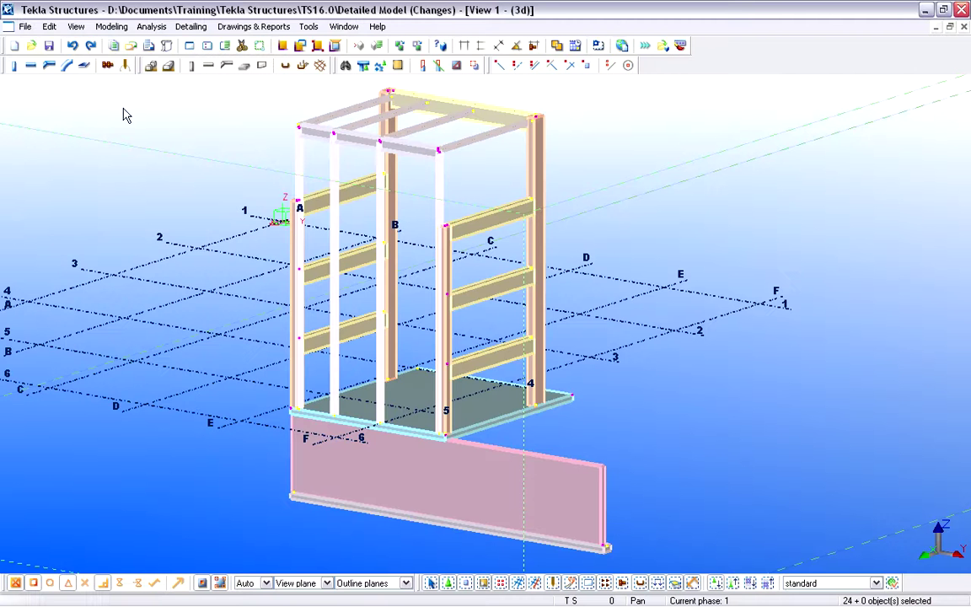
Export the model to IFC using IFC2X3 with the Coordination view.
click(26, 27)
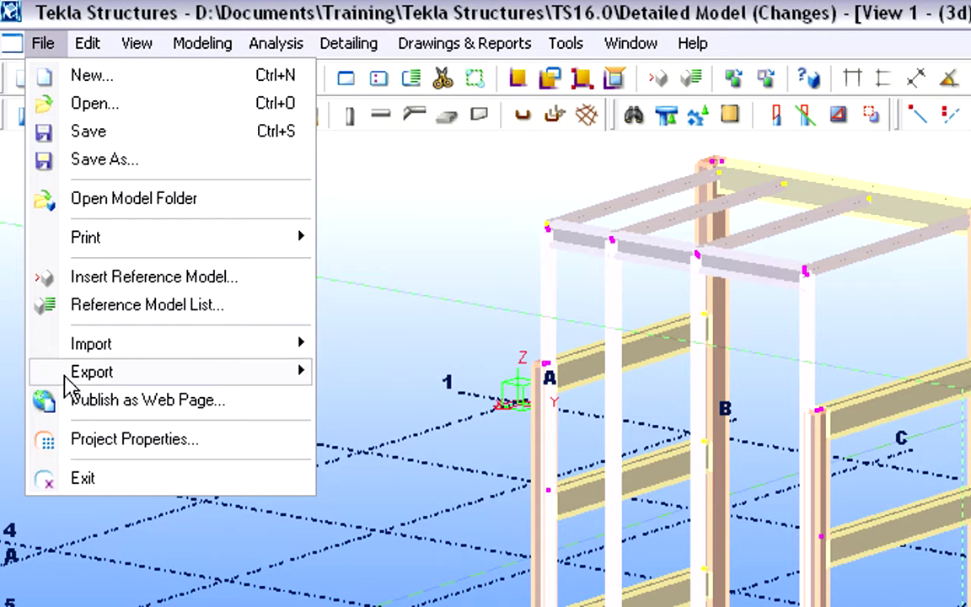
mouse_move(64, 376)
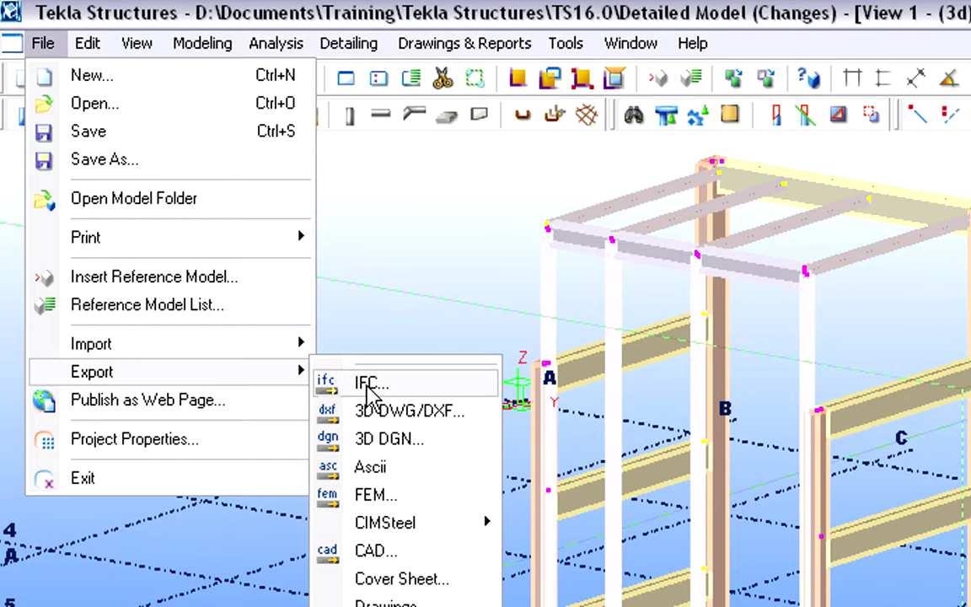
click(368, 385)
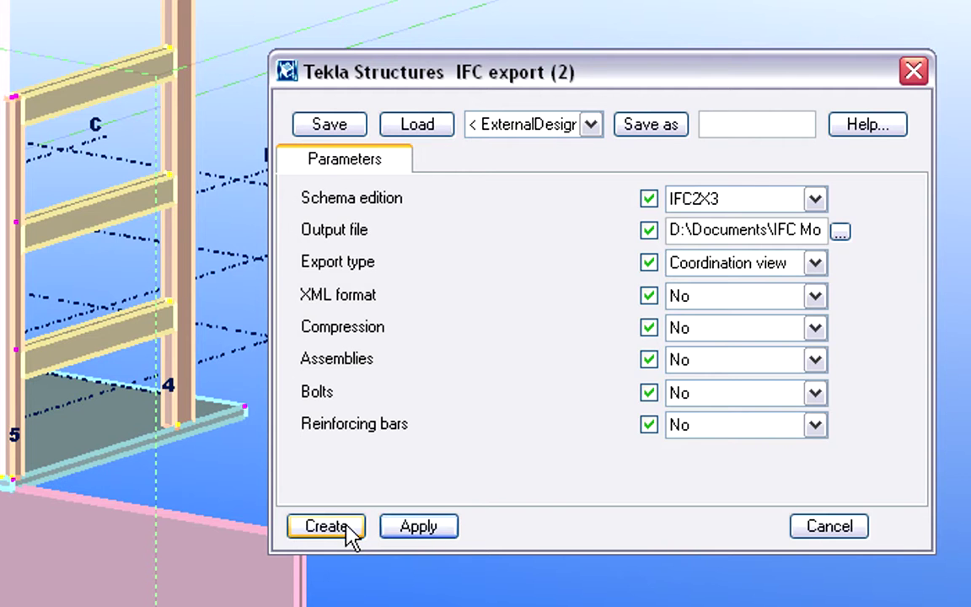
click(325, 525)
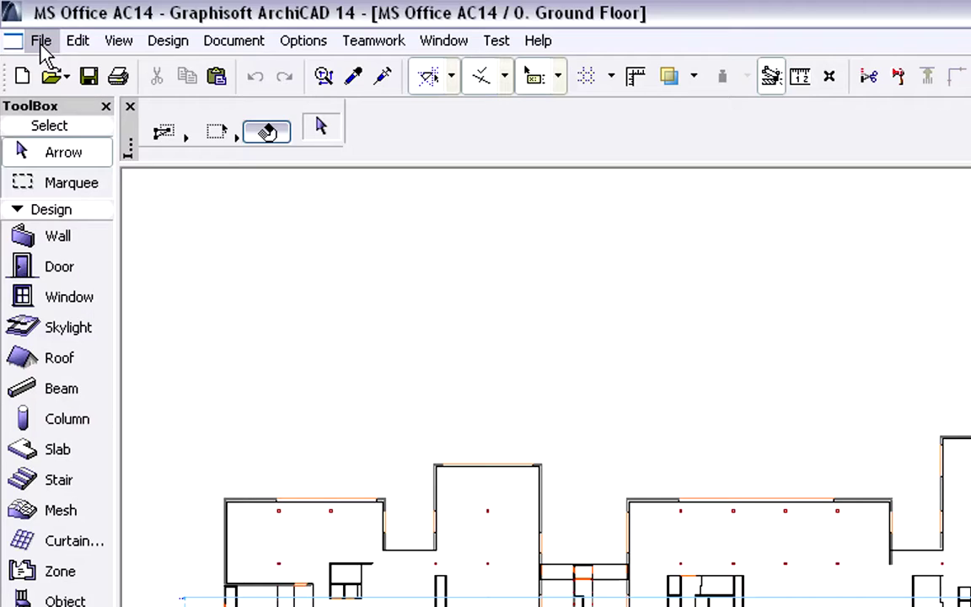
Launch Detect IFC Model Changes from the File Special > IFC 2x3 menu.
click(26, 27)
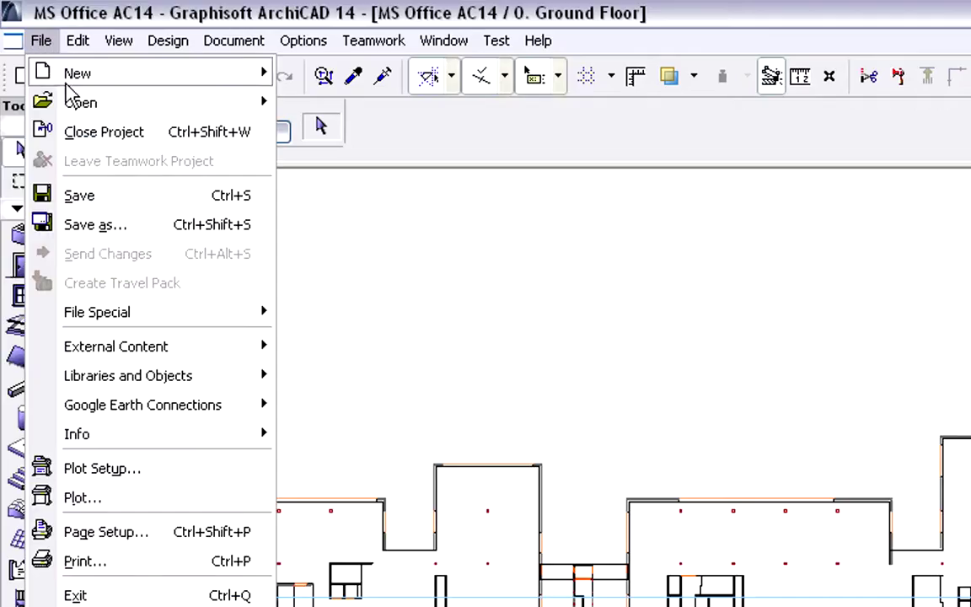
mouse_move(147, 320)
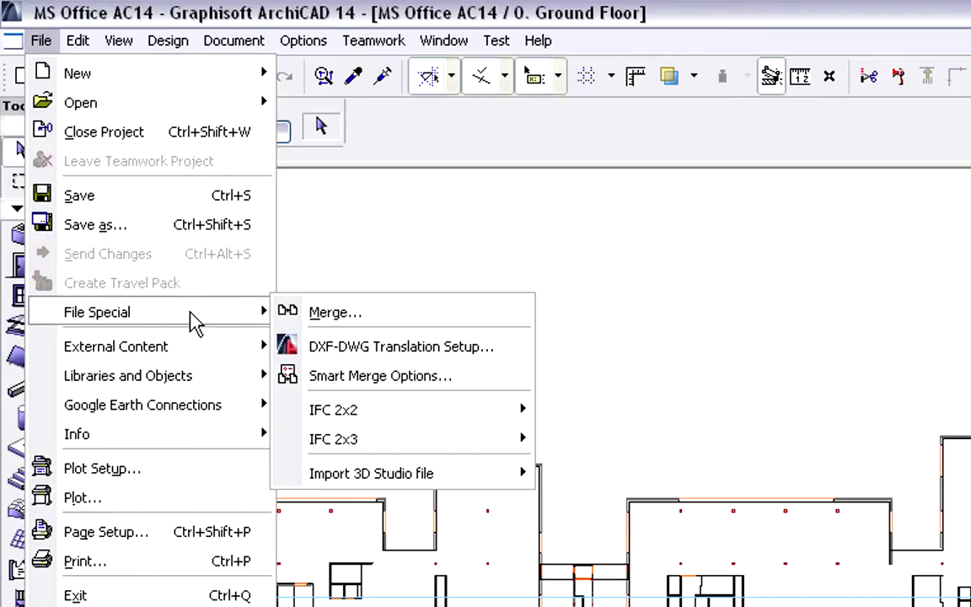
mouse_move(369, 446)
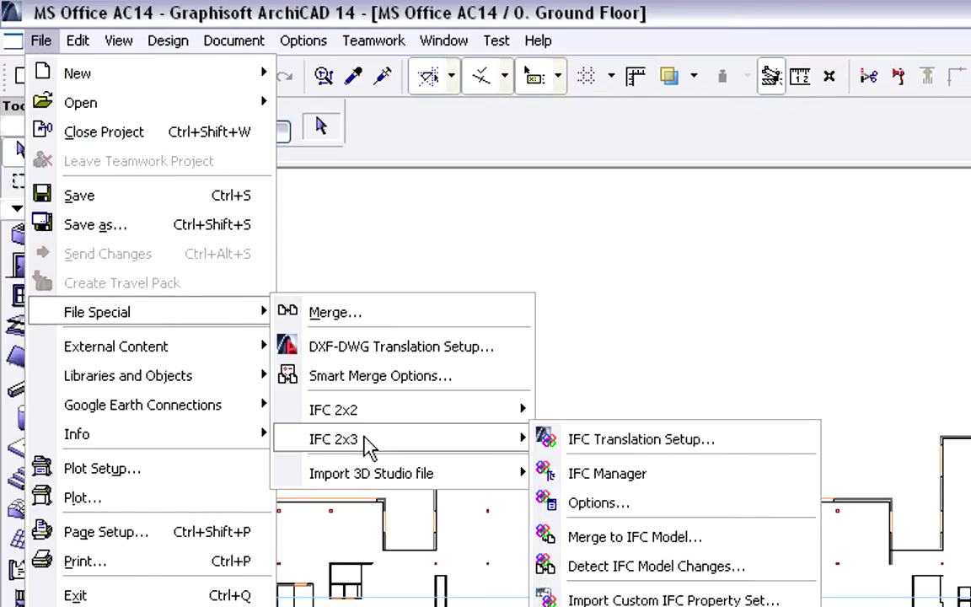
click(655, 567)
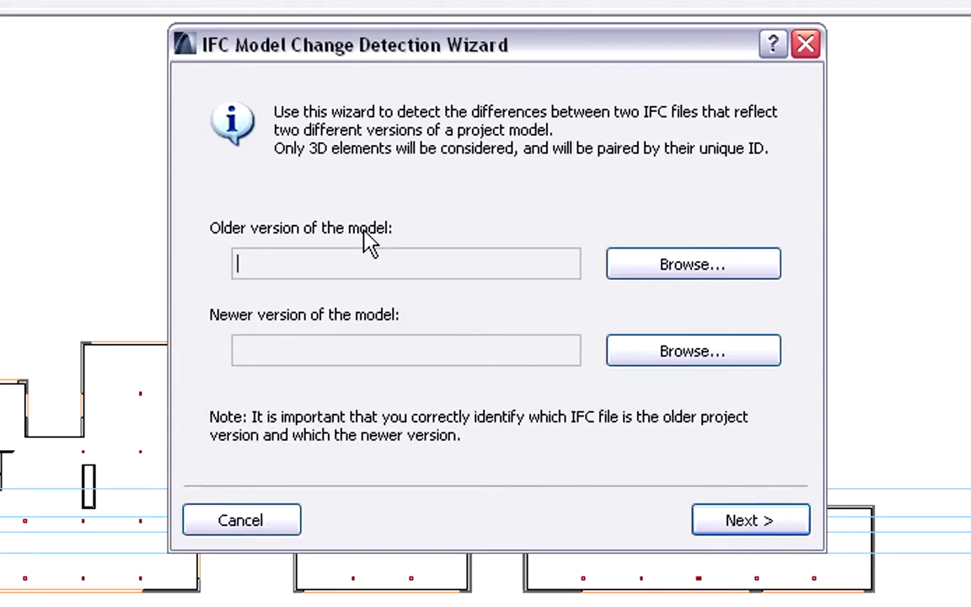
Set structural_model_version_01.ifc as older and structural_model_version_02.ifc as newer, then continue.
click(645, 270)
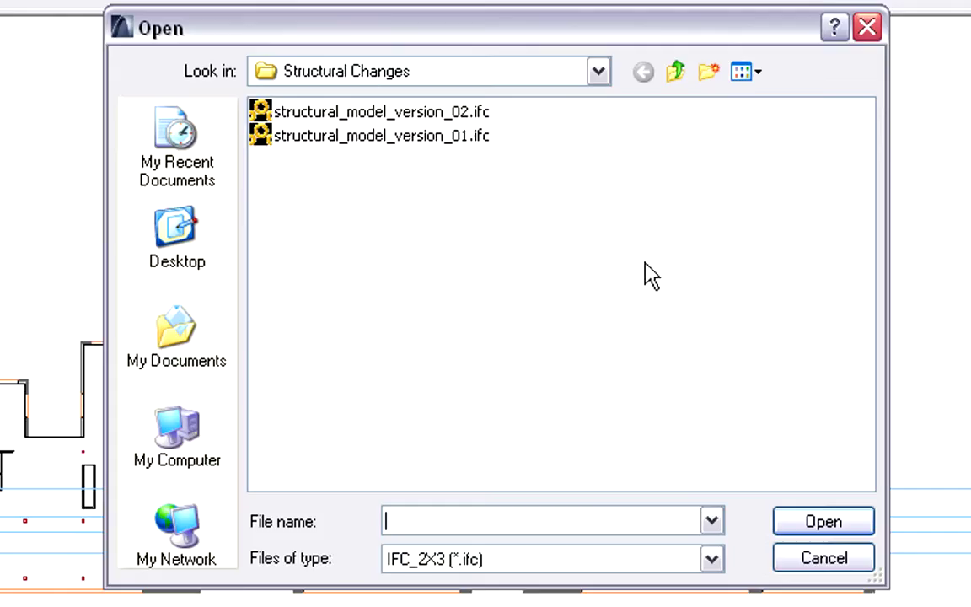
click(361, 136)
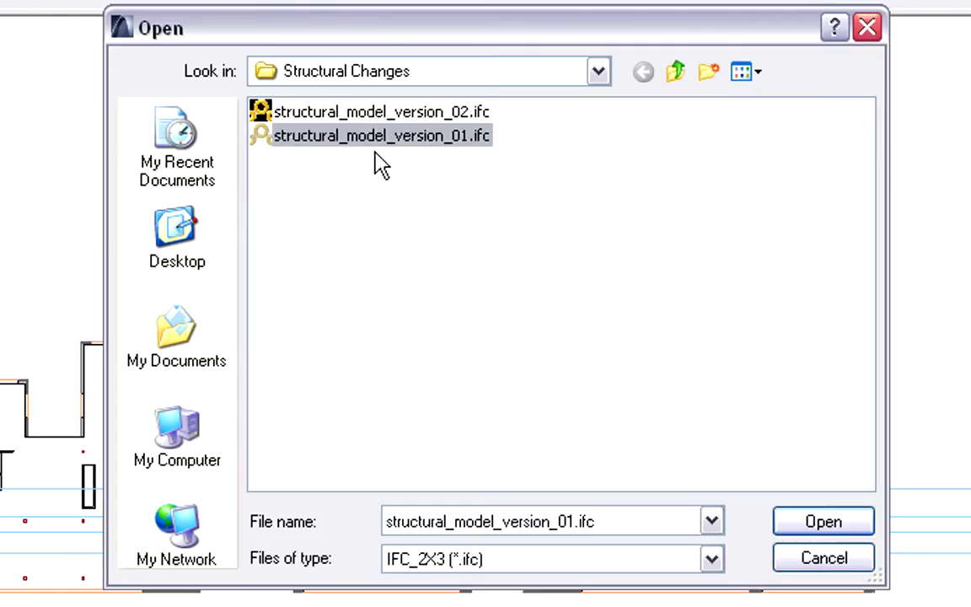
click(819, 523)
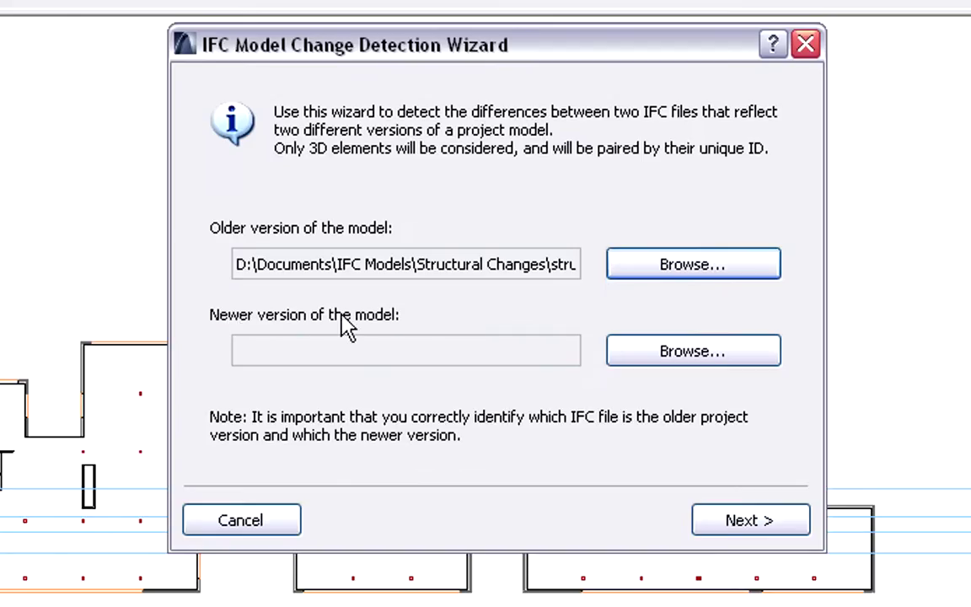
click(652, 358)
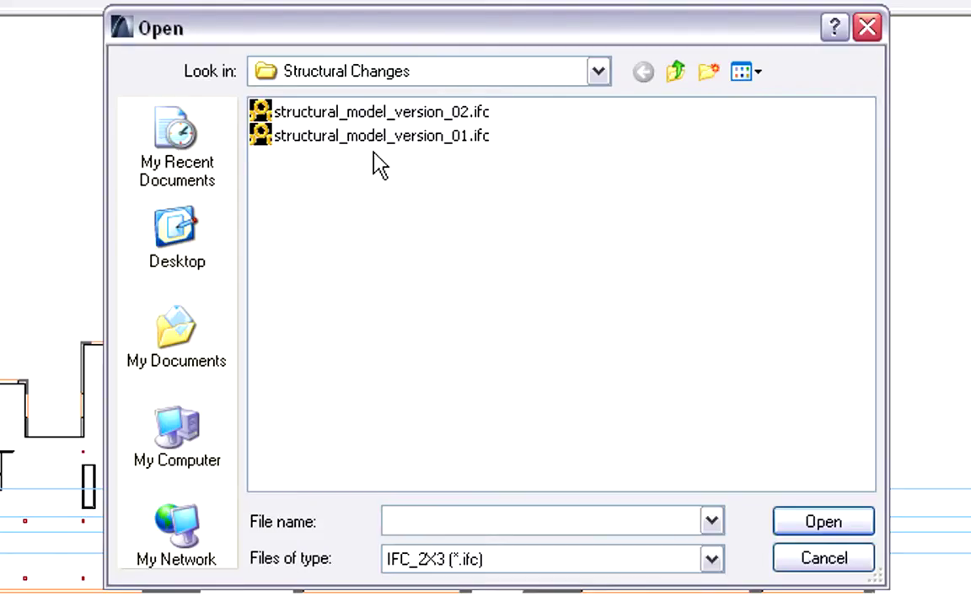
click(347, 113)
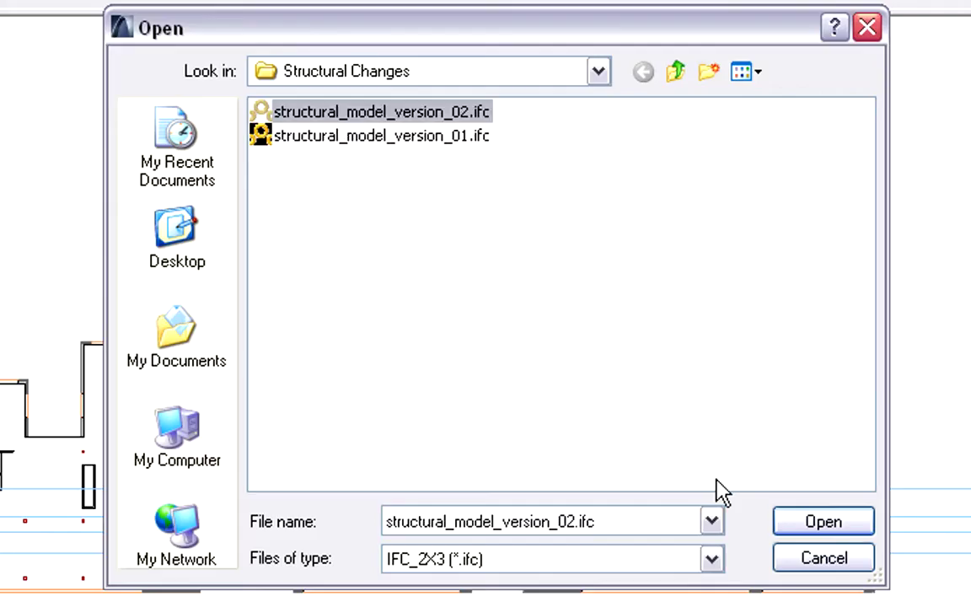
click(796, 524)
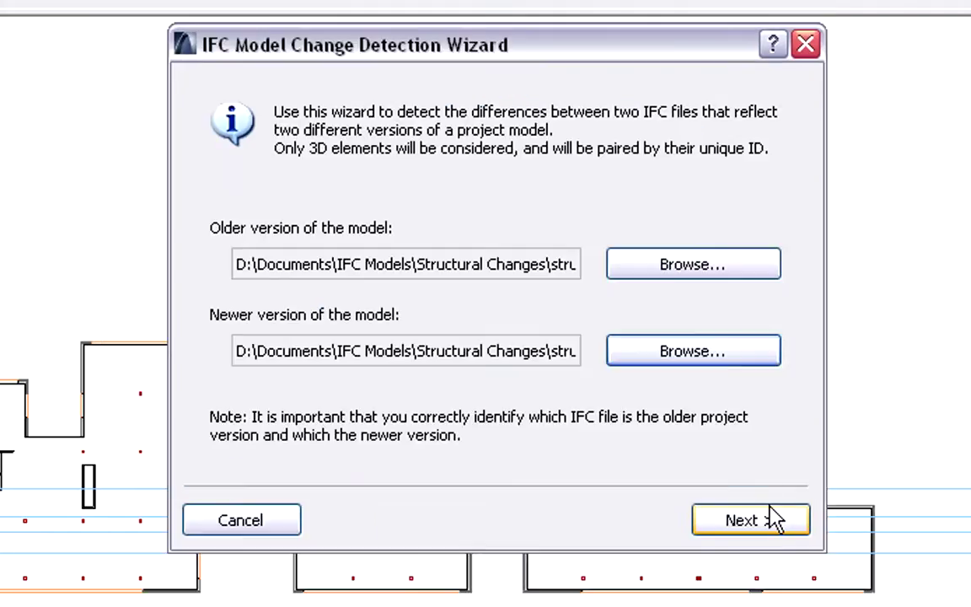
click(771, 517)
Include the IfcBeam and IfcColumn element types in change detection and continue to the change summary.
click(423, 258)
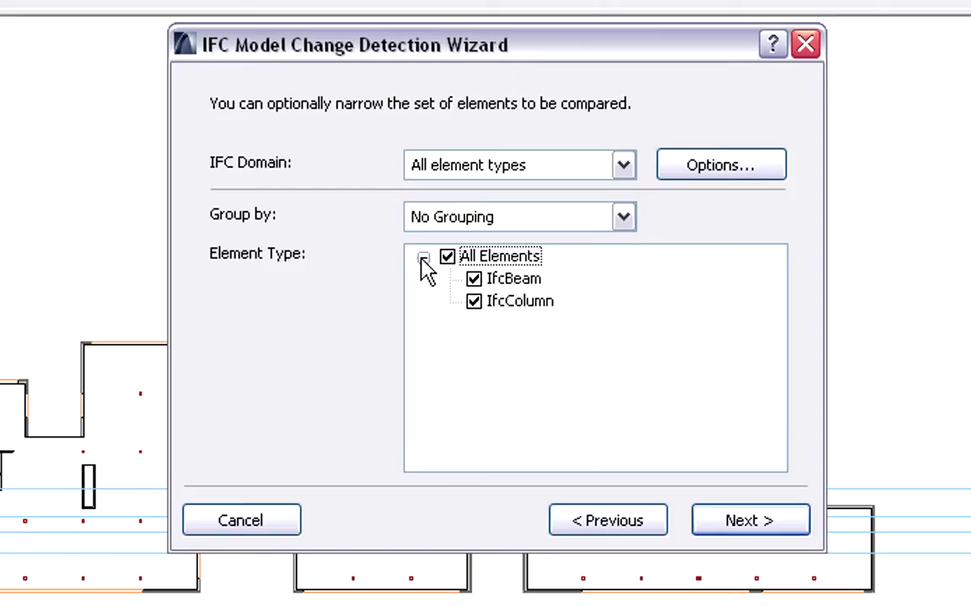
click(513, 280)
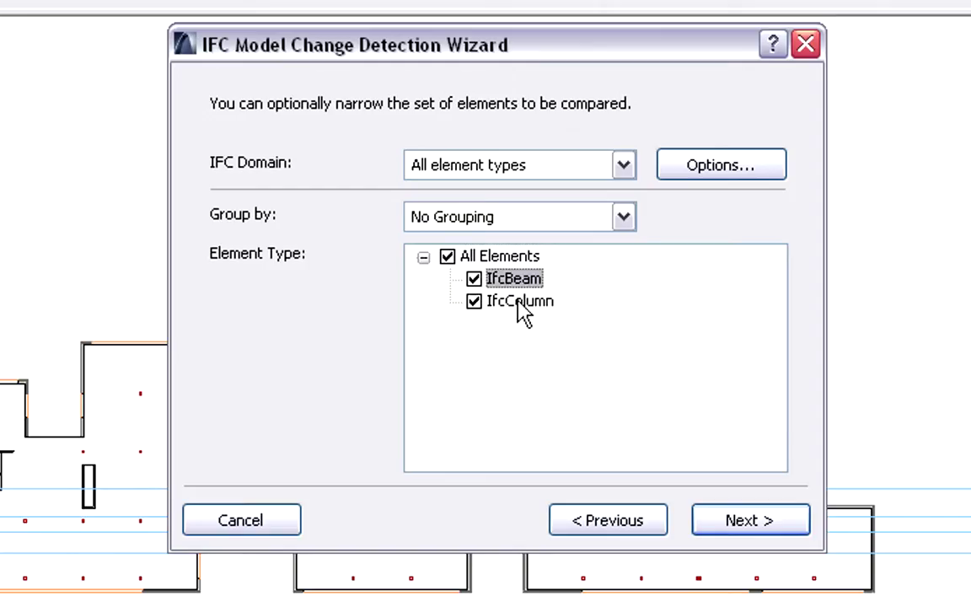
click(521, 304)
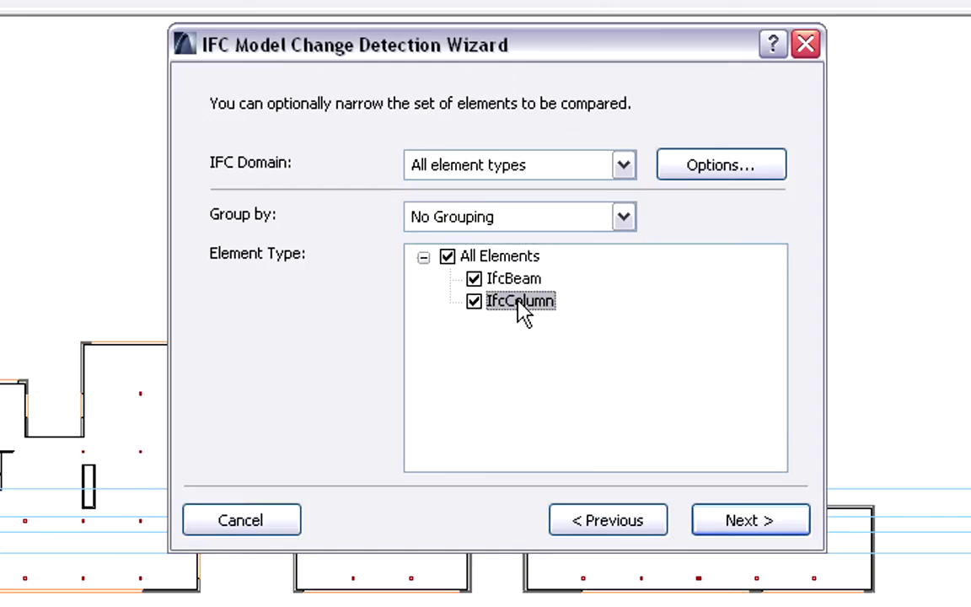
click(767, 524)
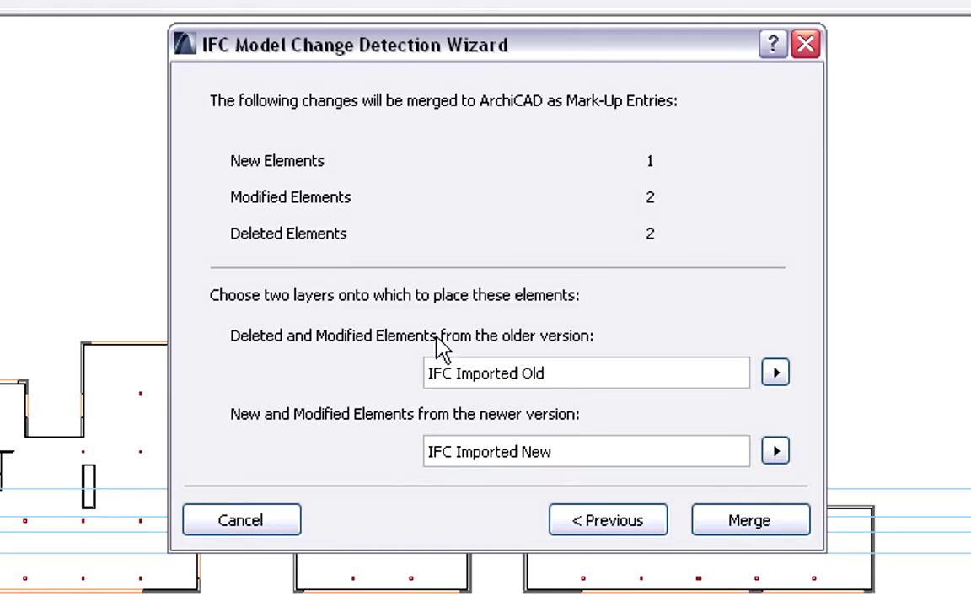
Confirm the IFC Imported Old and IFC Imported New layer names and merge the changes.
drag(559, 372, 422, 372)
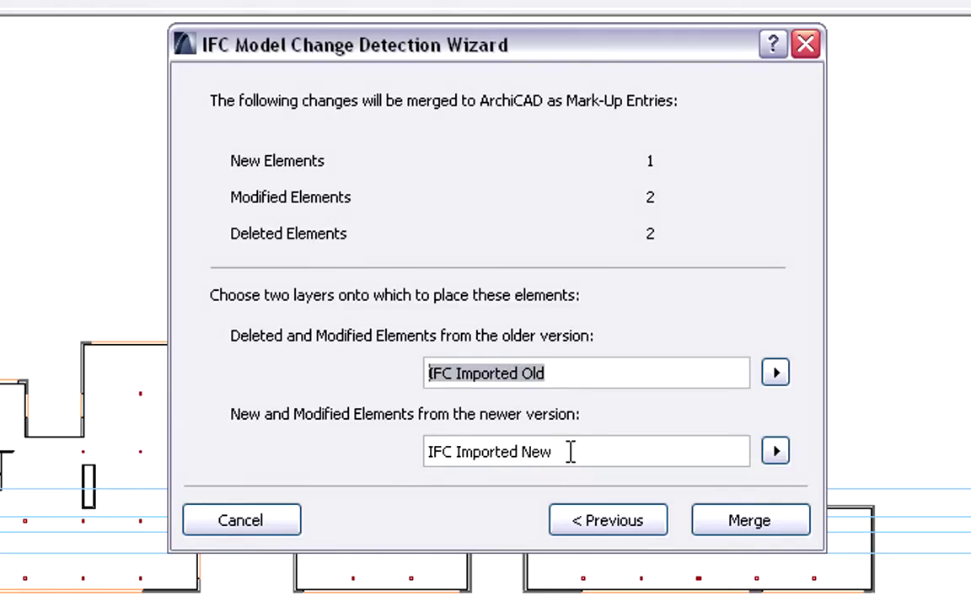
drag(570, 452, 417, 450)
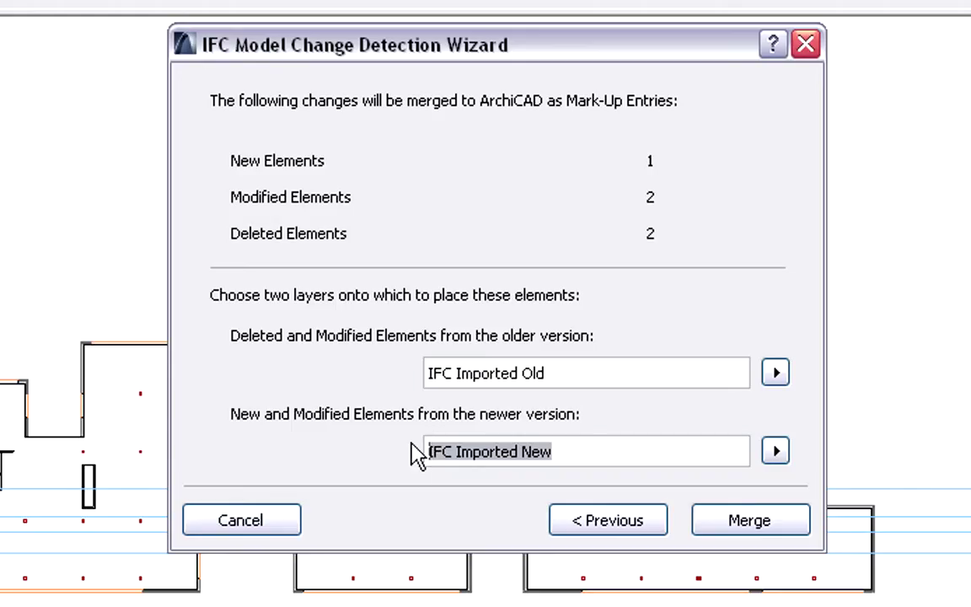
click(746, 525)
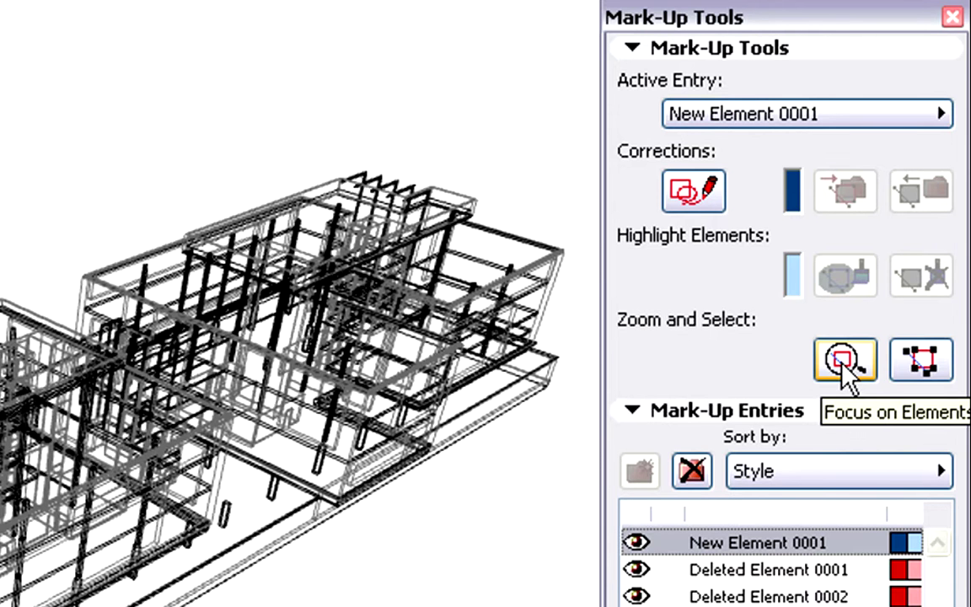
Focus the 3D view on the changed elements and make Deleted Element 0001 the active entry.
click(841, 361)
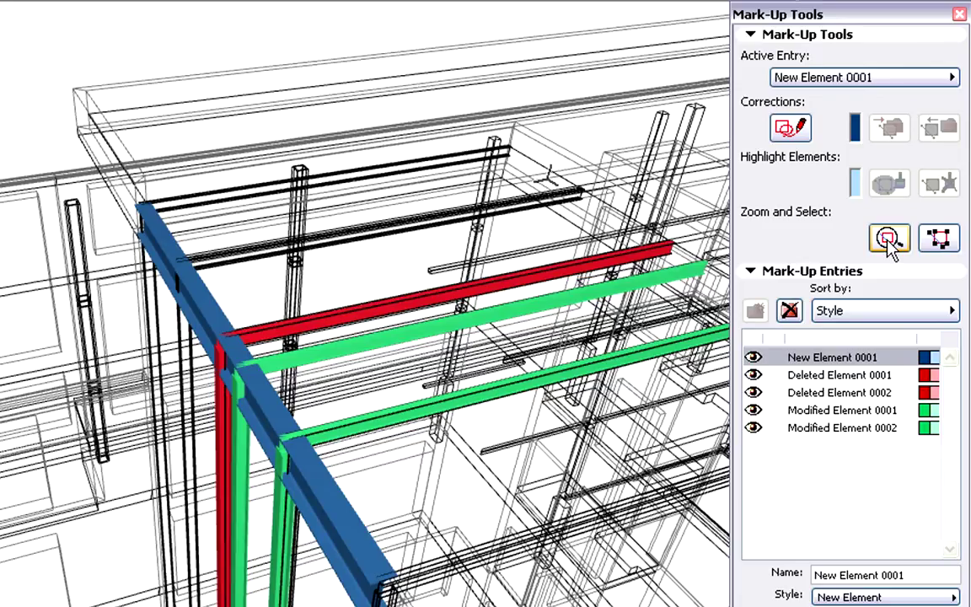
click(866, 377)
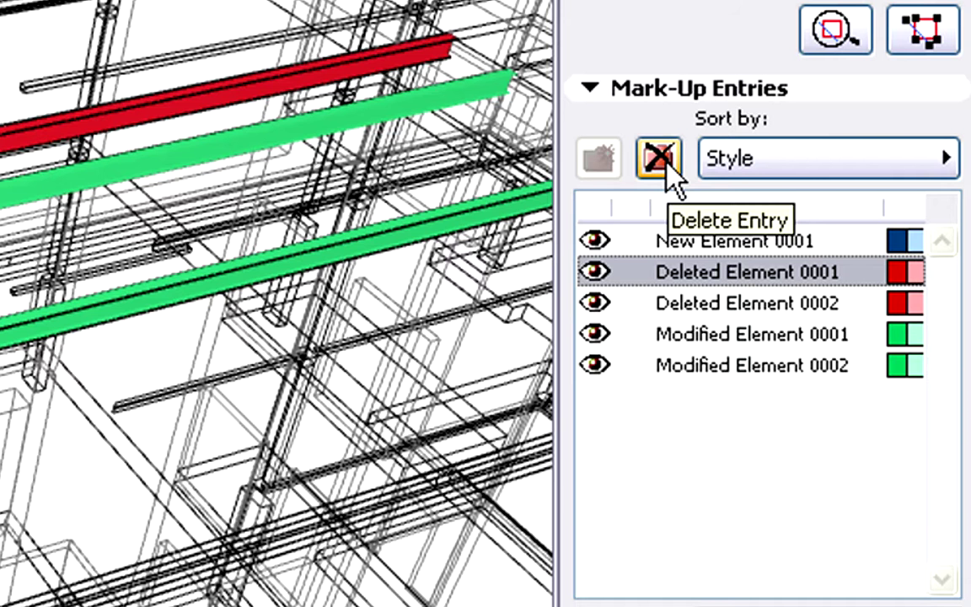
Delete mark-up entries Deleted Element 0001 and 0002 together with their red beams.
click(661, 160)
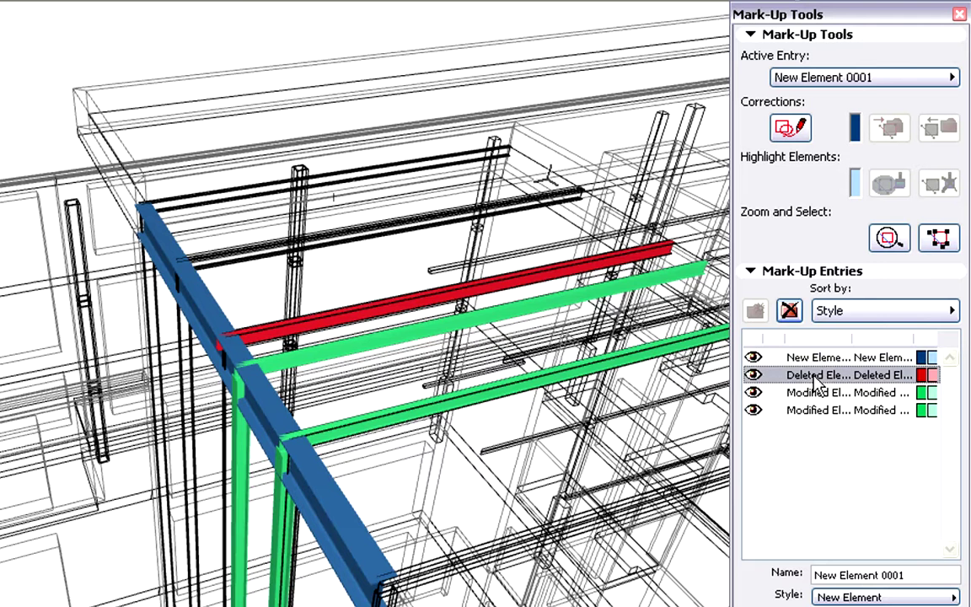
click(849, 374)
click(788, 310)
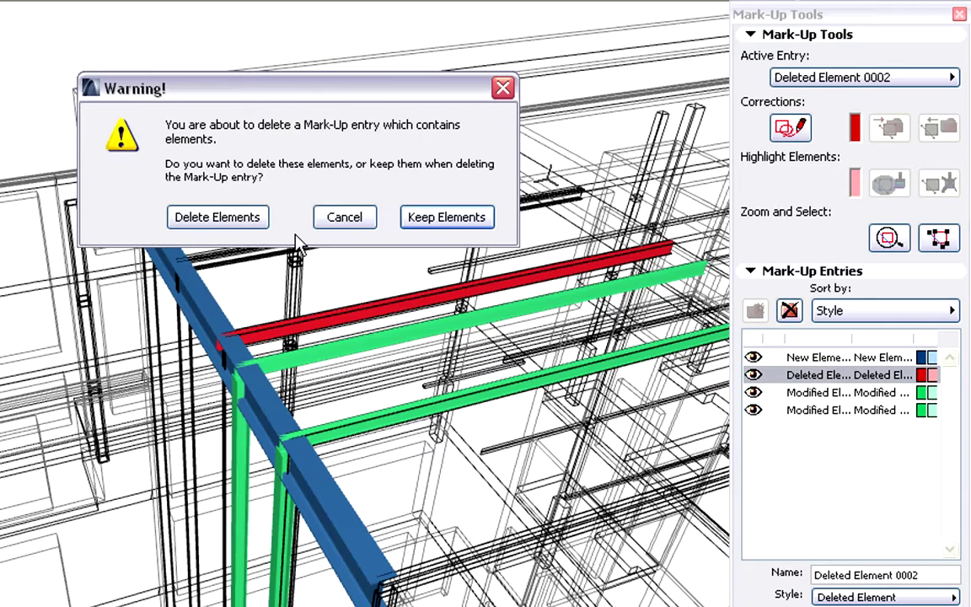
click(260, 221)
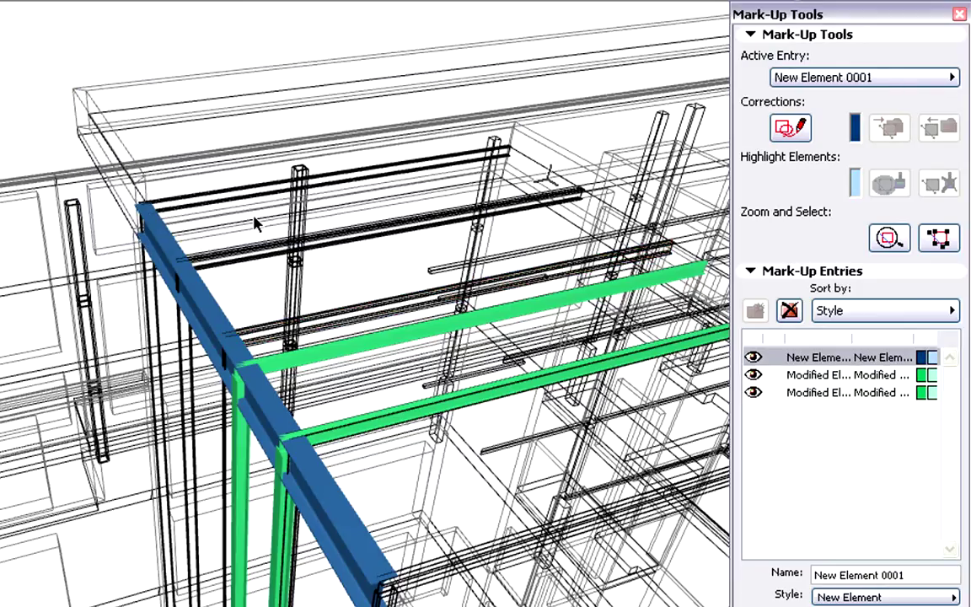
Select Modified Element 0001's elements and check both HEB200 200/200 columns' layers in their Info Tags.
click(823, 375)
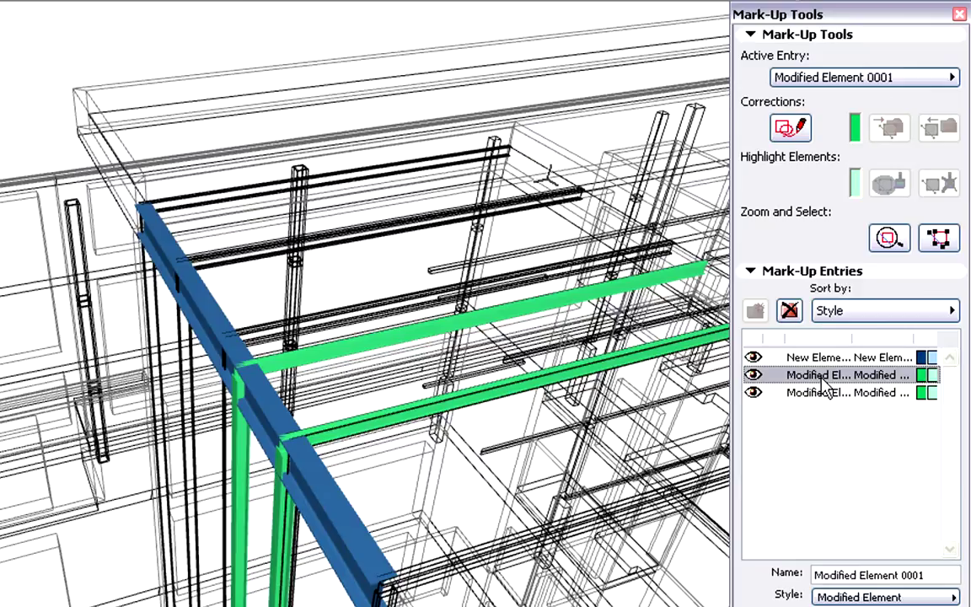
click(938, 243)
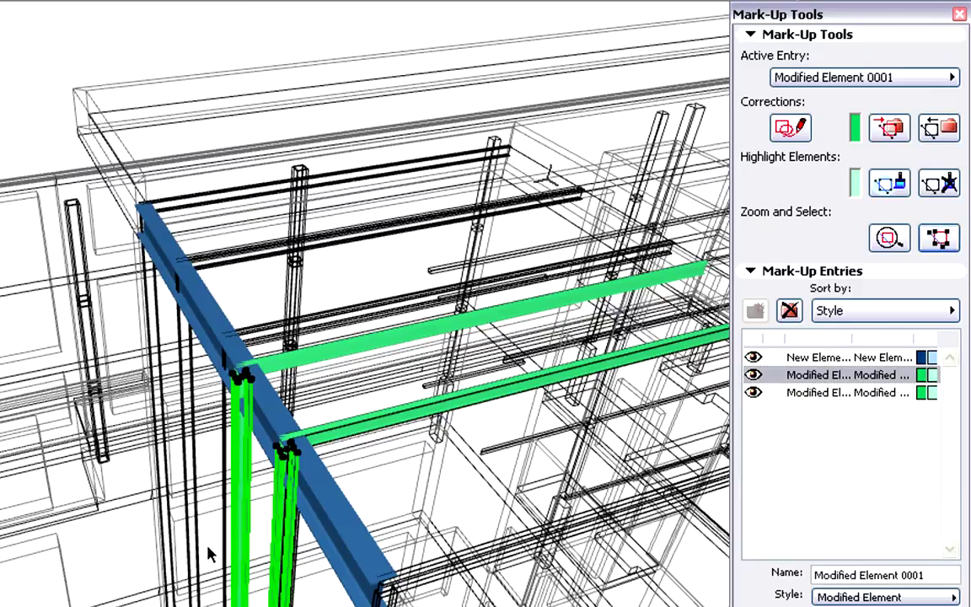
scroll(297, 589, up, 2)
mouse_move(289, 581)
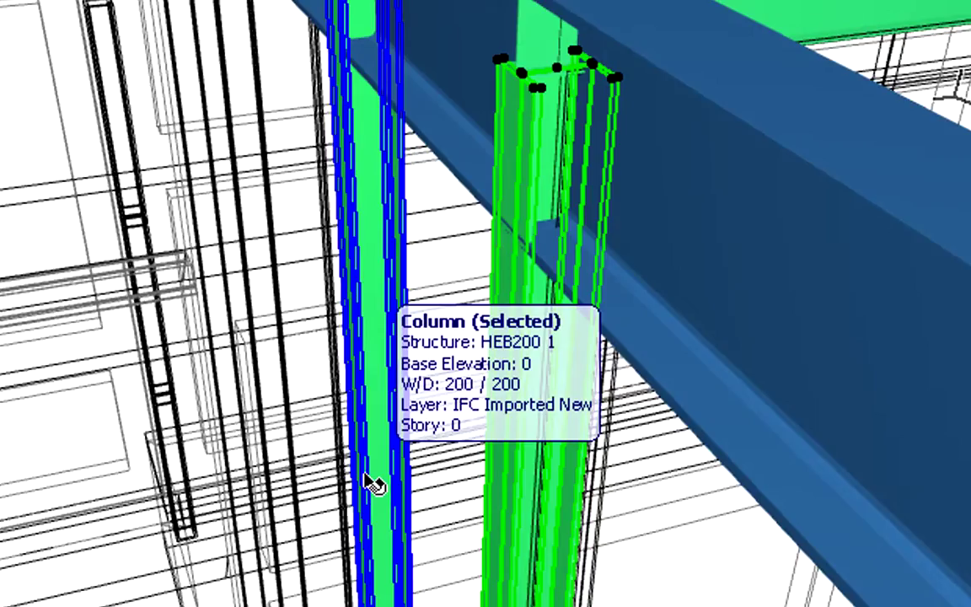
mouse_move(526, 506)
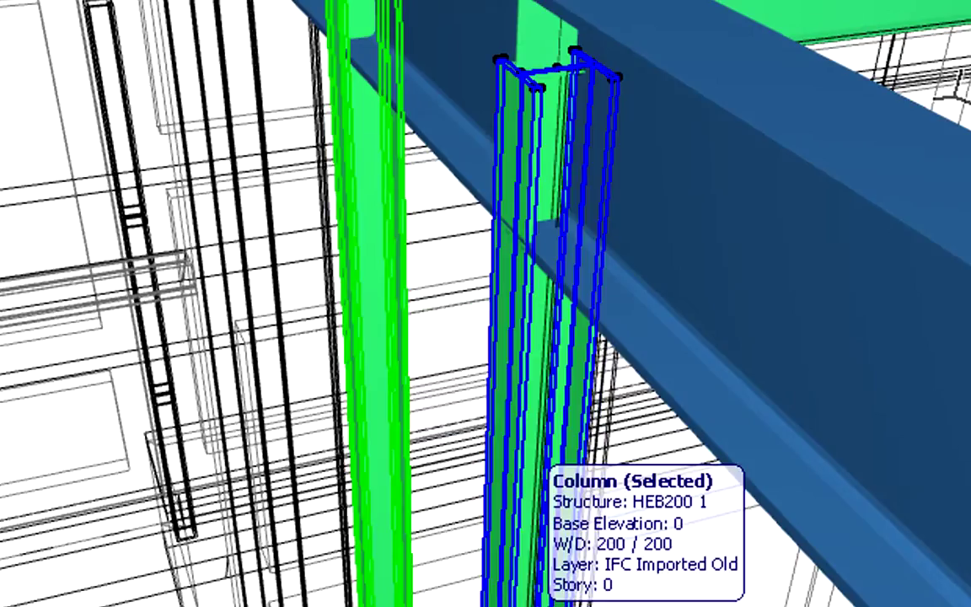